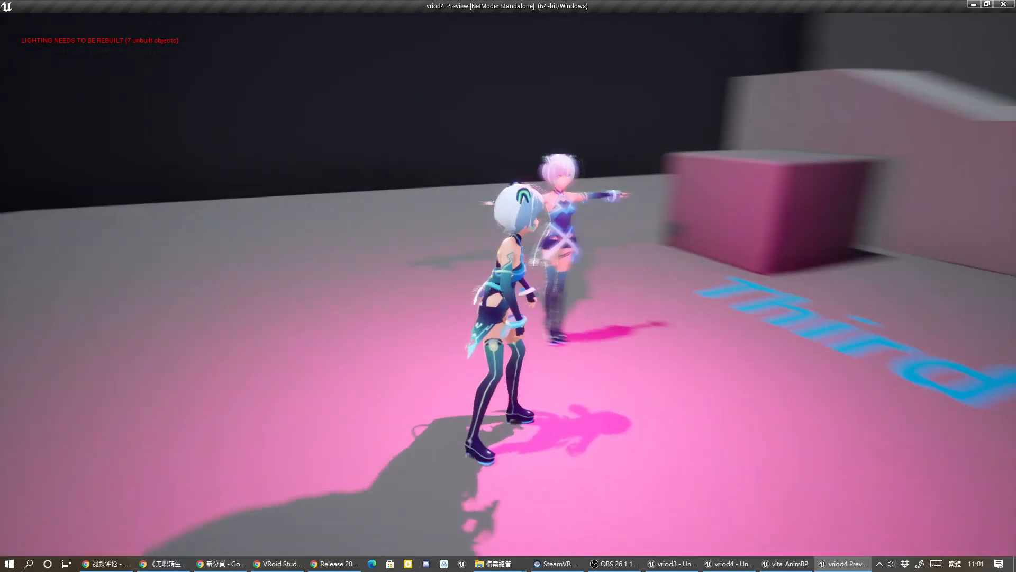
key("d")
key("a")
key("d")
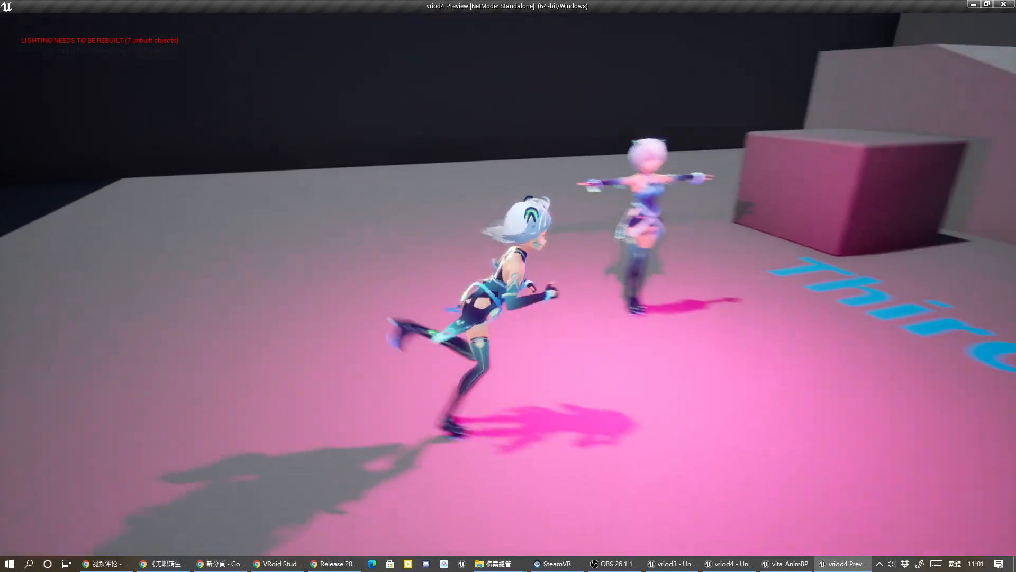
key("w")
key("d")
key("d")
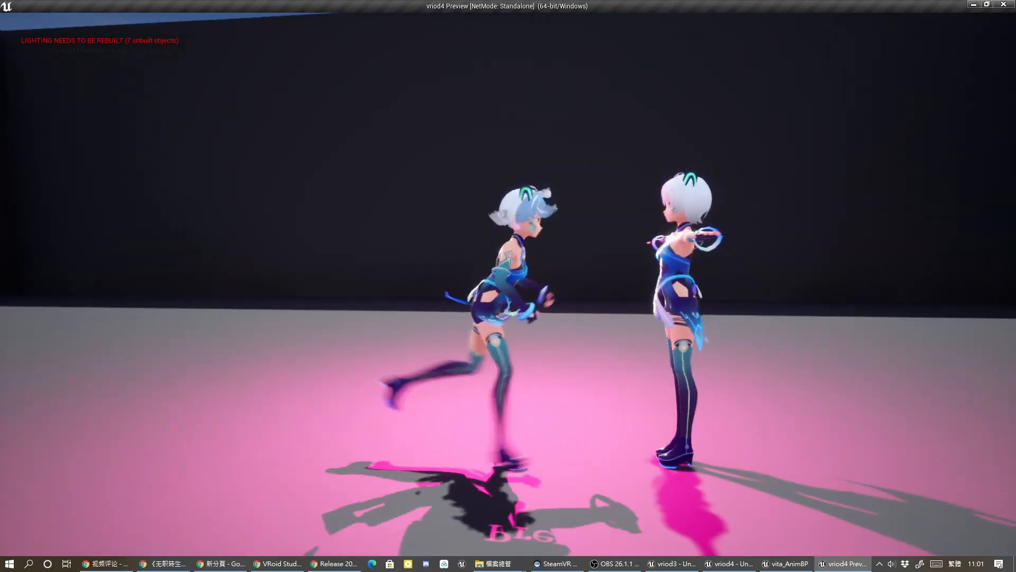
key("s")
key("space")
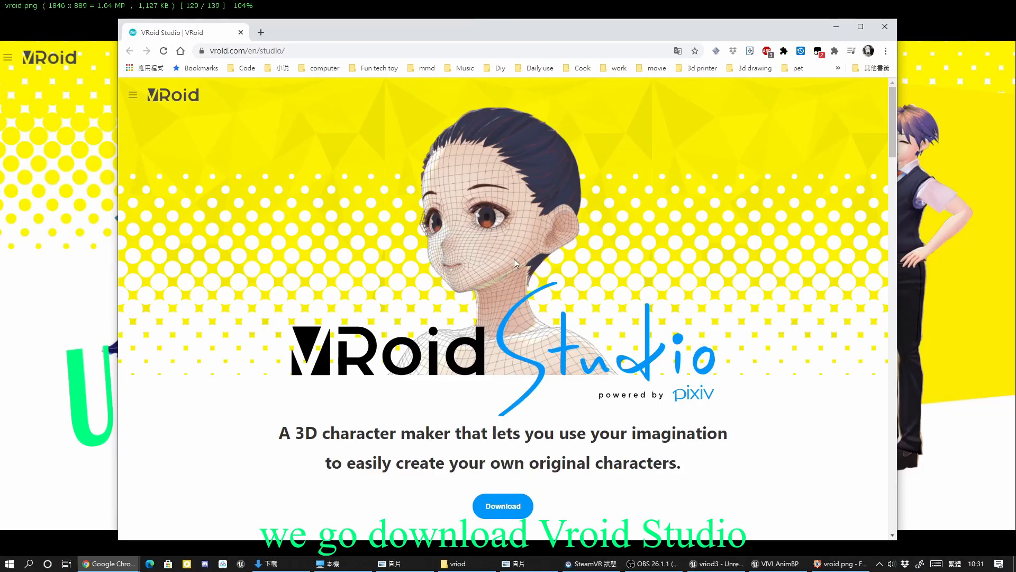
Locate the Windows (64-bit) zip archive download for VRoid Studio Beta v0.12.1 on the VRoid site.
scroll(514, 258, "down", 4)
scroll(538, 415, "down", 10)
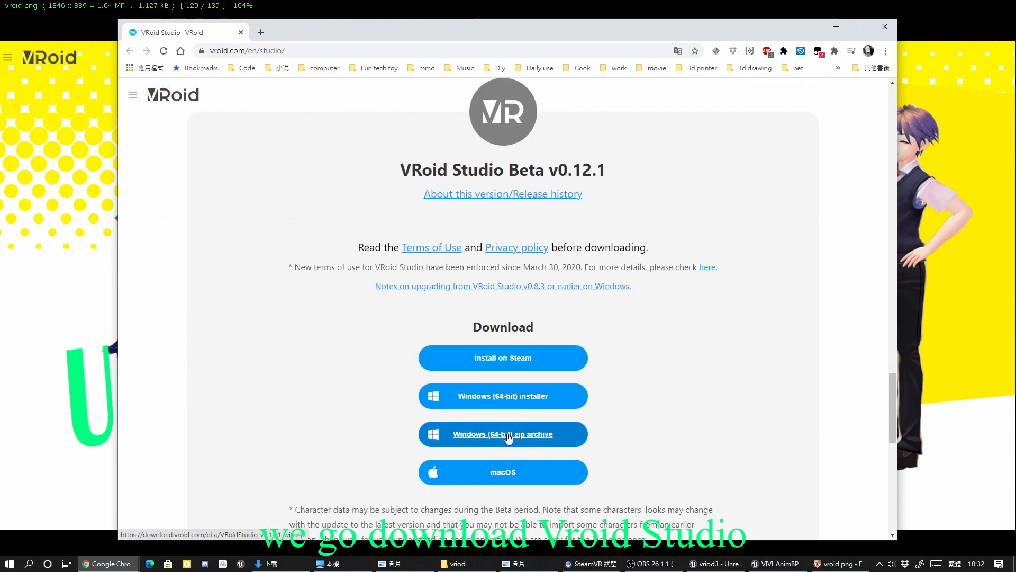
left_click(9, 564)
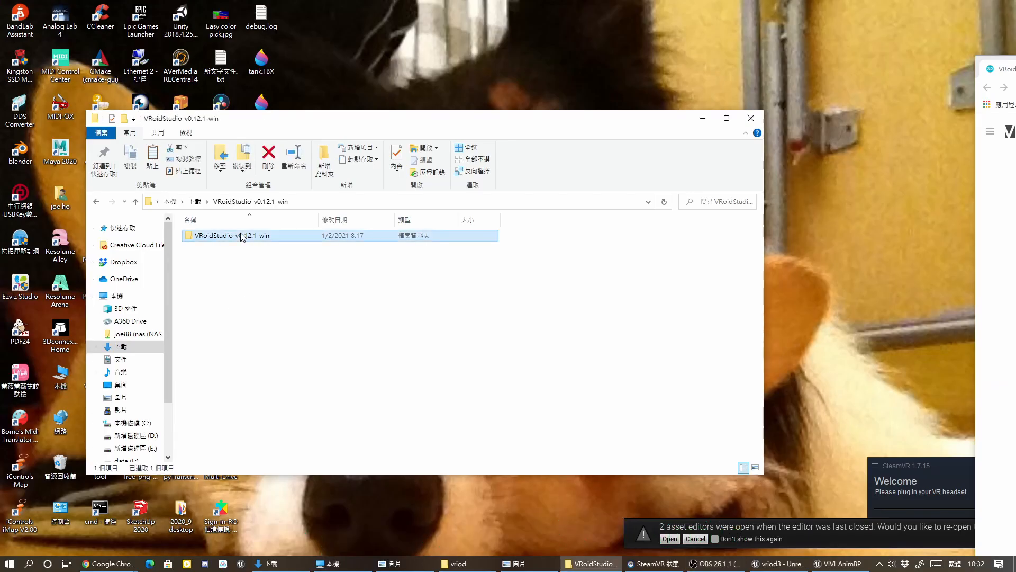
Launch VRoidStudio.exe from the extracted VRoidStudio-v0.12.1-win folder.
double_click(233, 235)
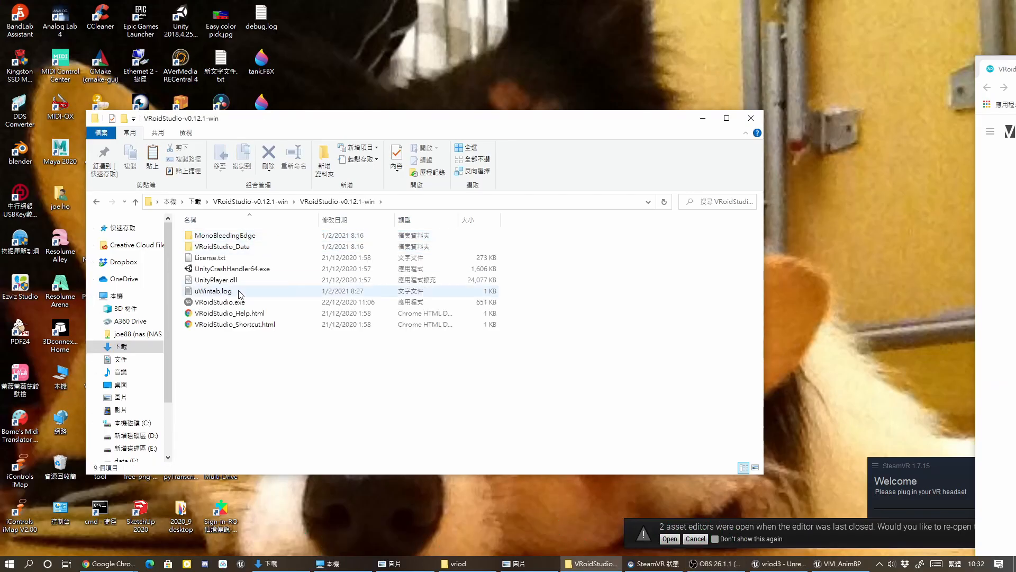
double_click(220, 302)
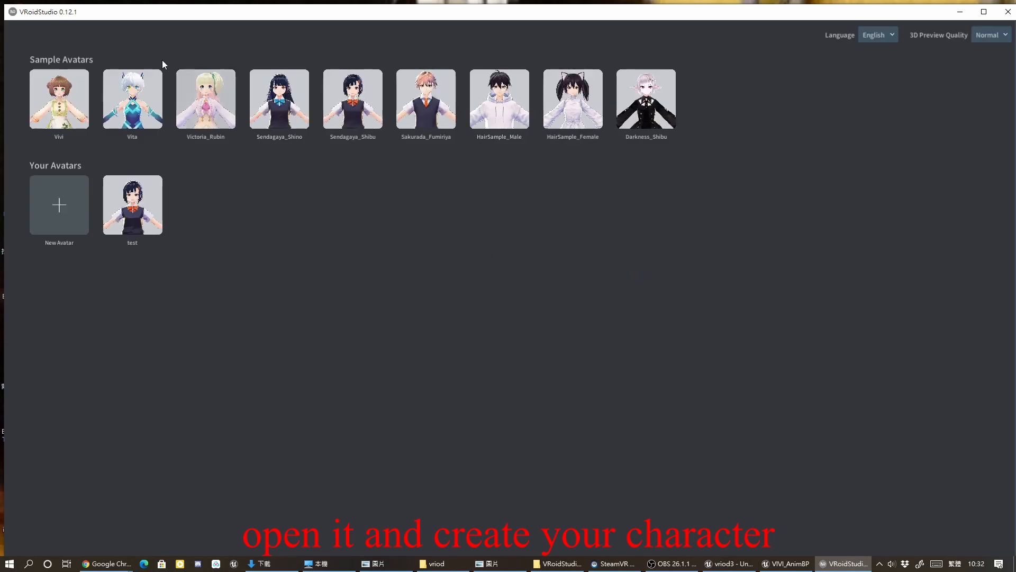
Open the Vita sample avatar and go to the Export section of the Camera / Exporter editor.
left_click(136, 104)
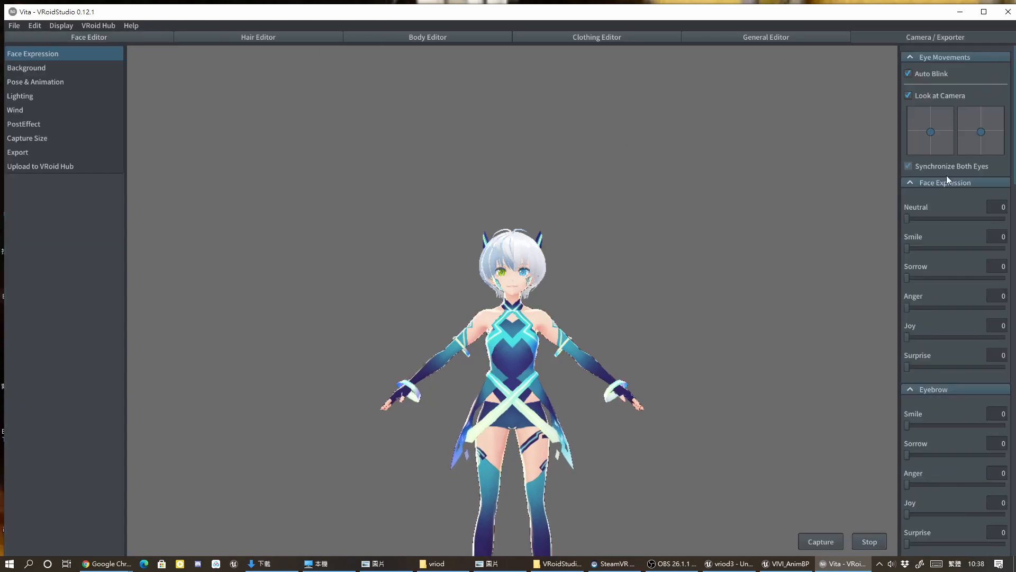
left_click(32, 152)
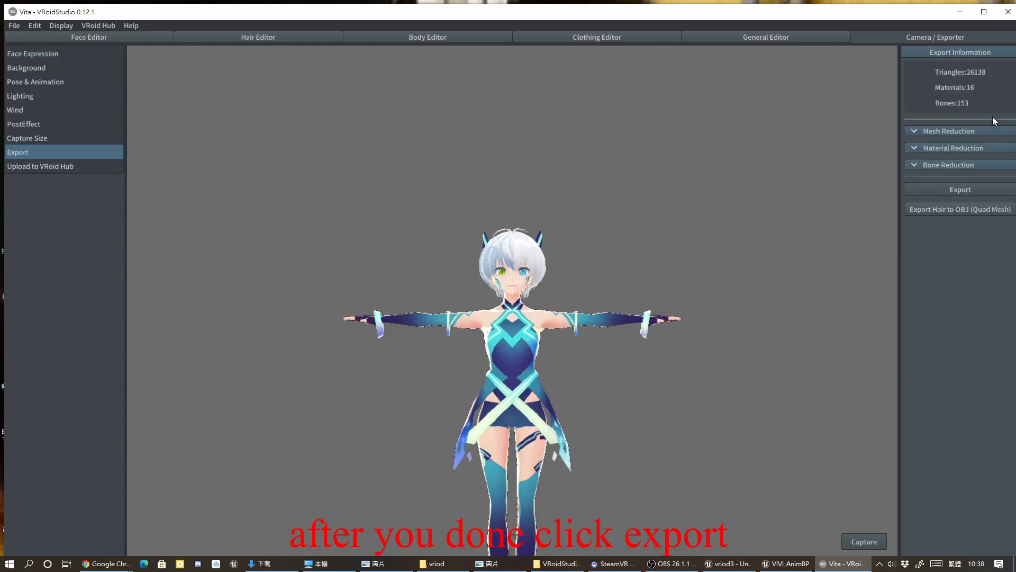
Start the VRM export, setting the avatar name to Totu and entering the author's name.
left_click(961, 191)
left_click(465, 189)
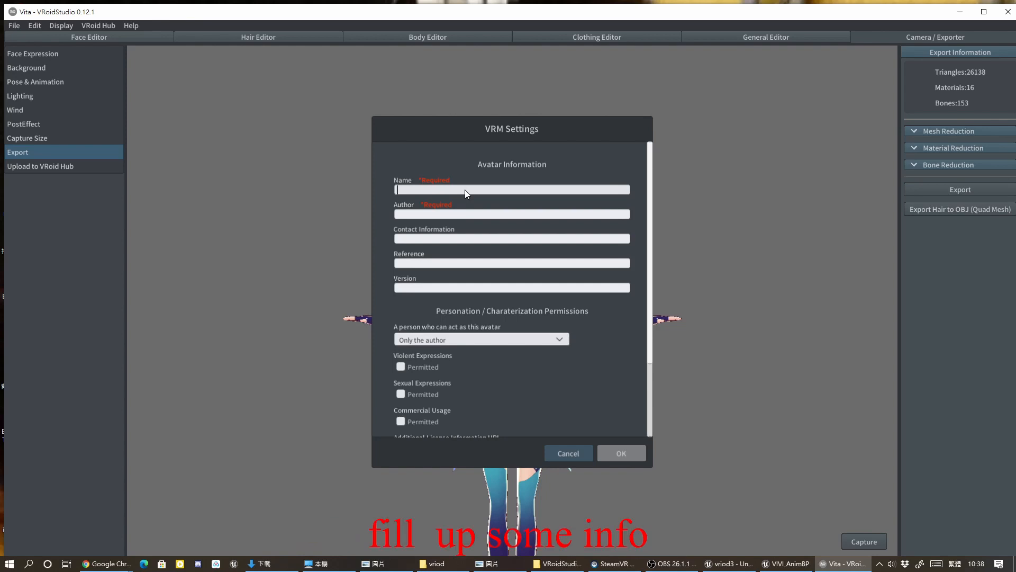
type("Totu")
left_click(451, 218)
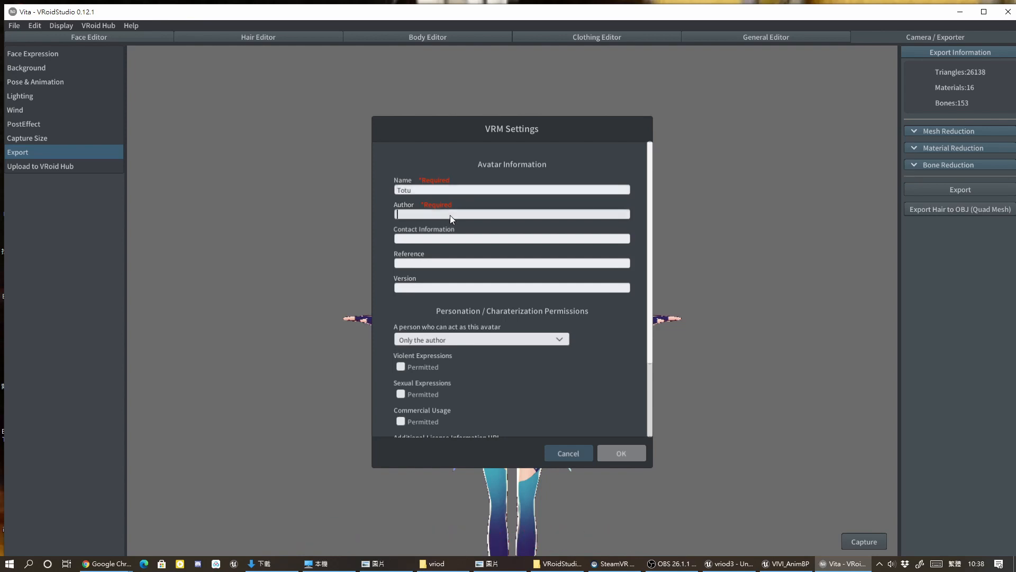
type("joe")
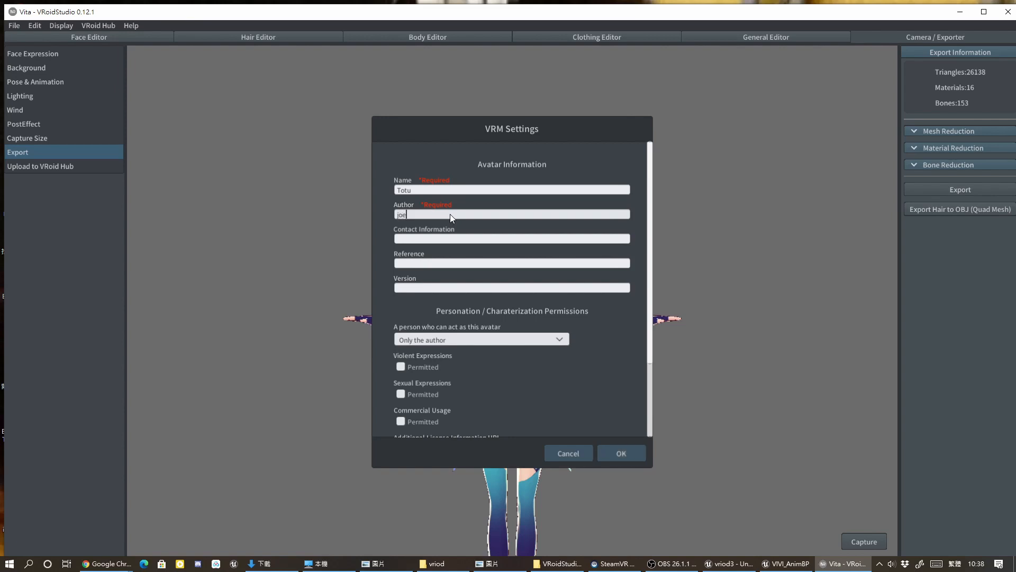
Keep the avatar permission as Only the author and the license as Redistribution Prohibited.
left_click(487, 338)
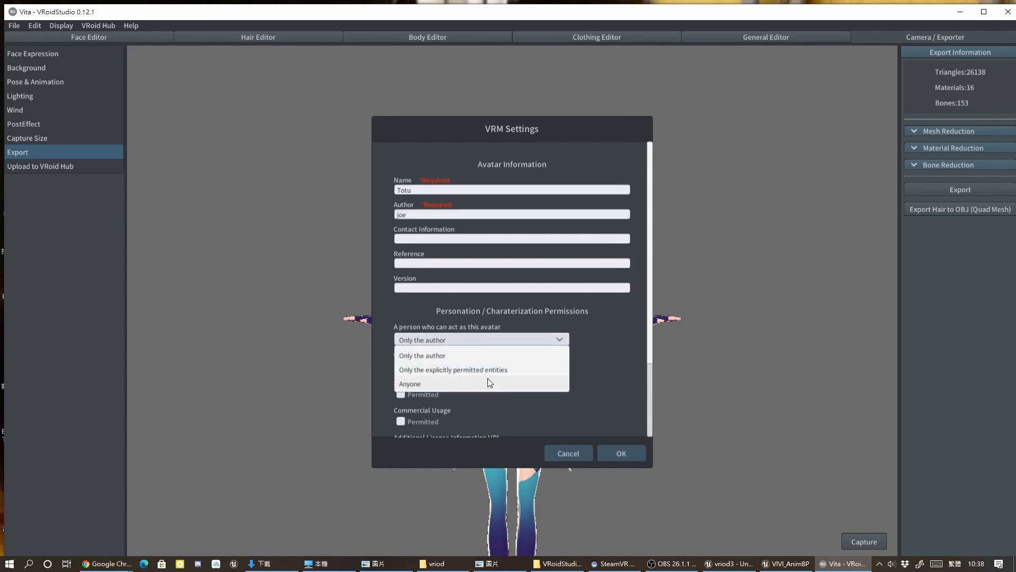
left_click(444, 354)
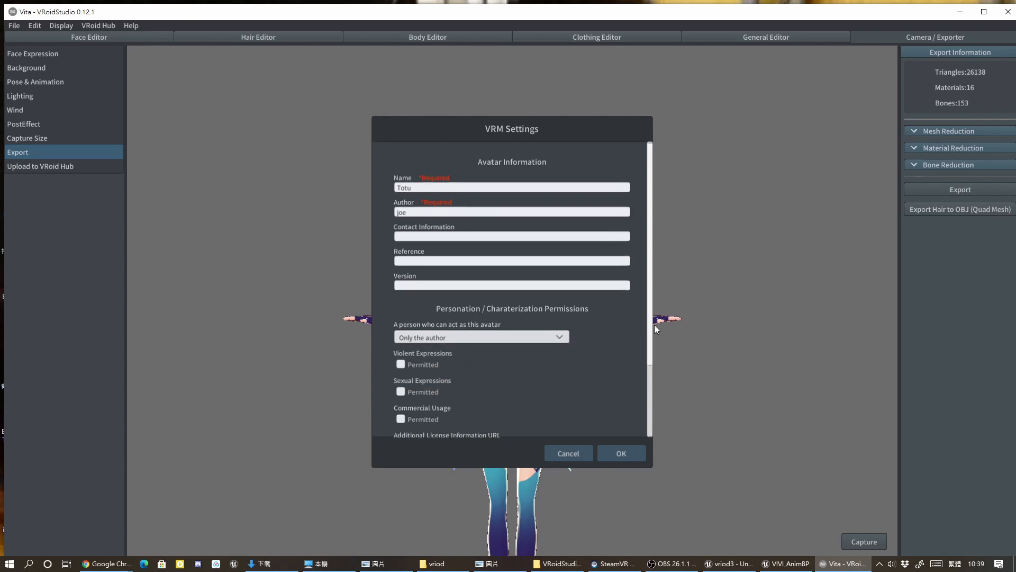
left_click_drag(650, 357, 652, 405)
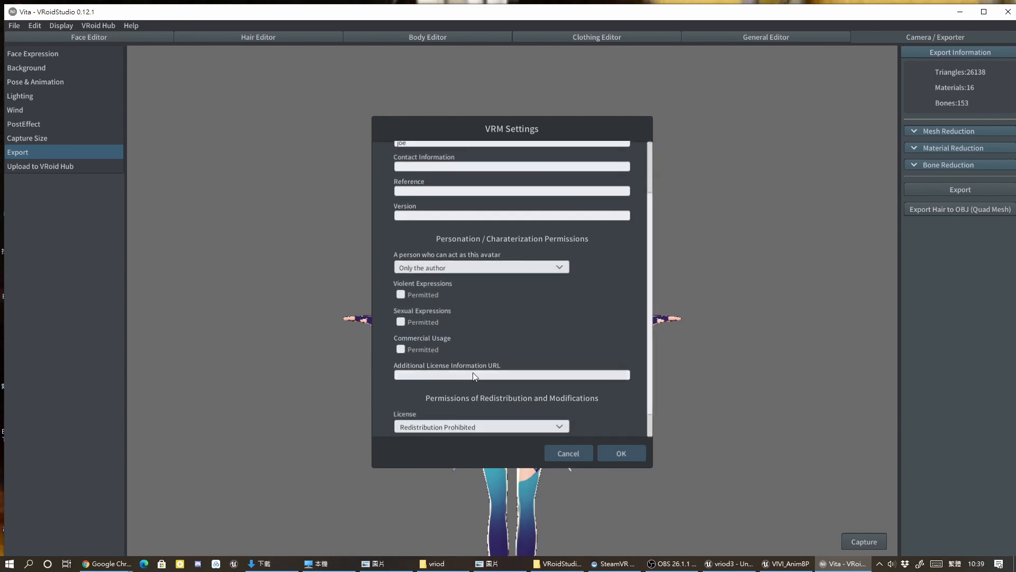
left_click_drag(650, 392, 650, 424)
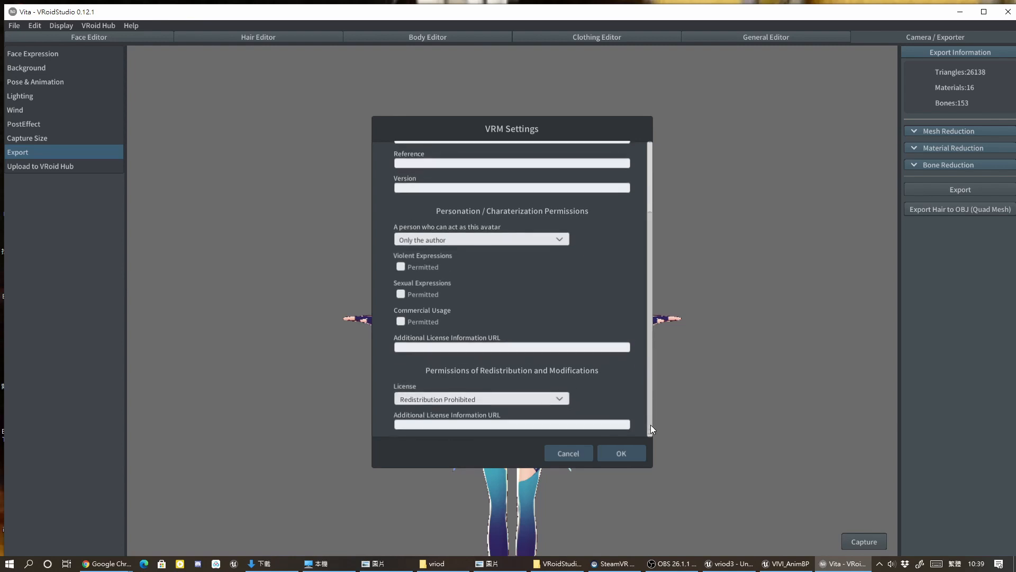
left_click(561, 395)
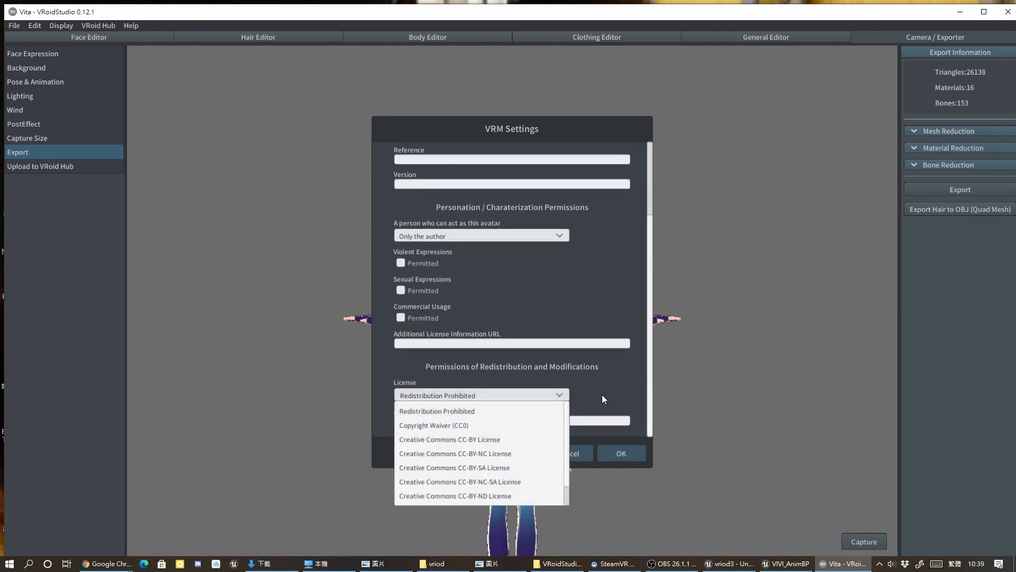
left_click(433, 415)
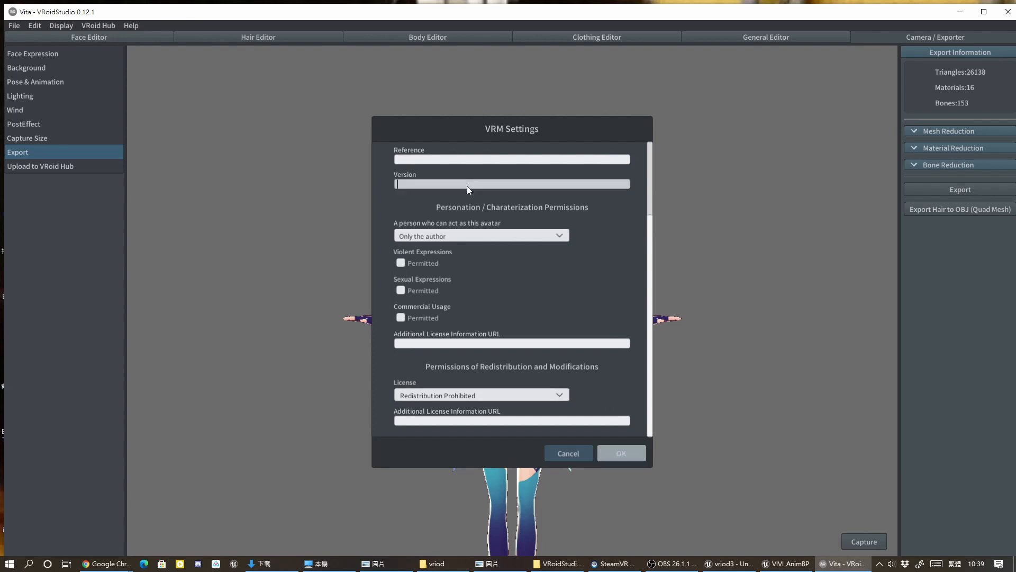
Enter totu only as the reference and confirm the VRM settings.
scroll(482, 183, "up", 1)
left_click(463, 164)
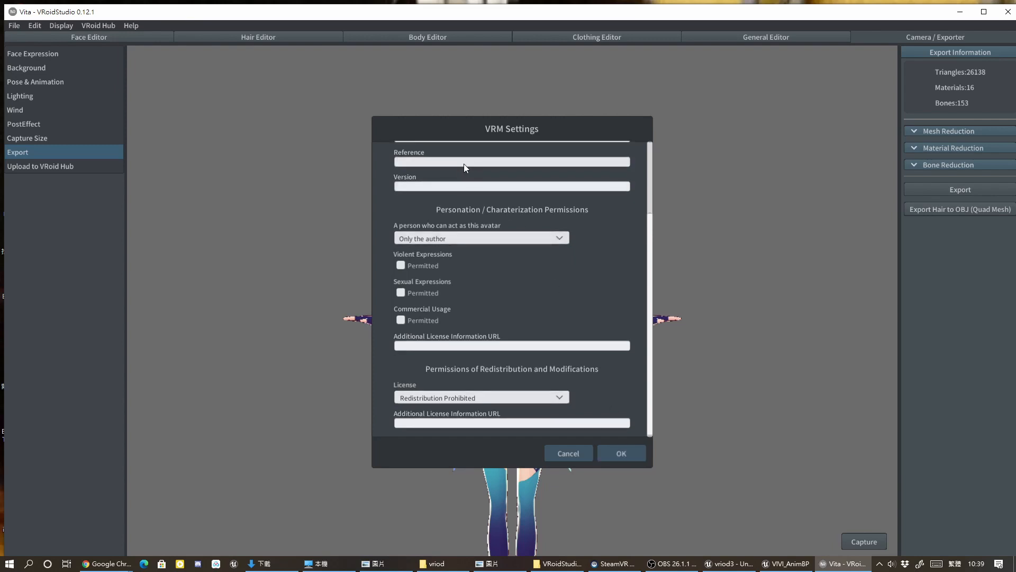
type("totu only")
left_click(614, 454)
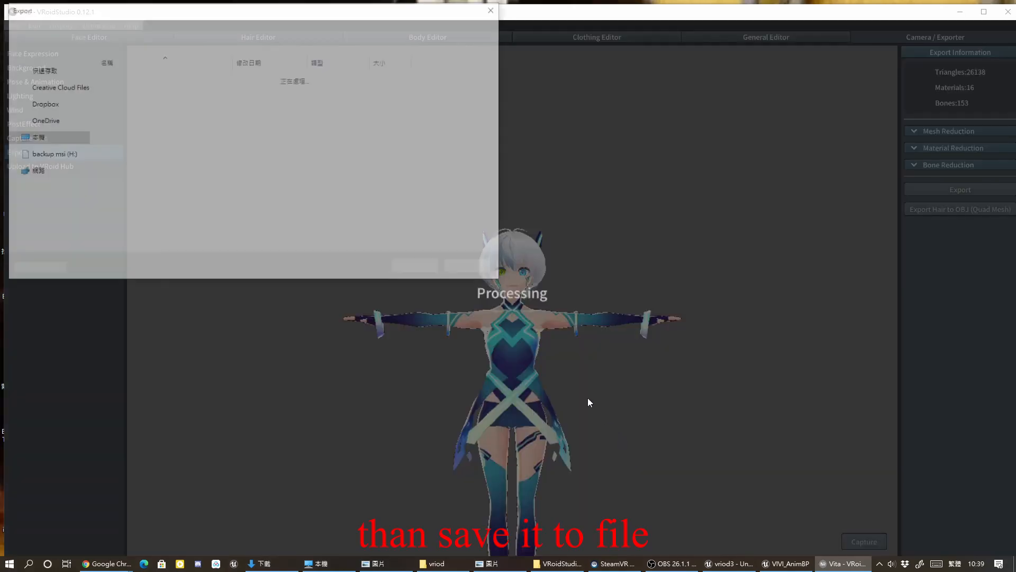
Save the exported avatar as Vita_totu.vrm in the vriod folder on the desktop.
left_click_drag(162, 21, 387, 118)
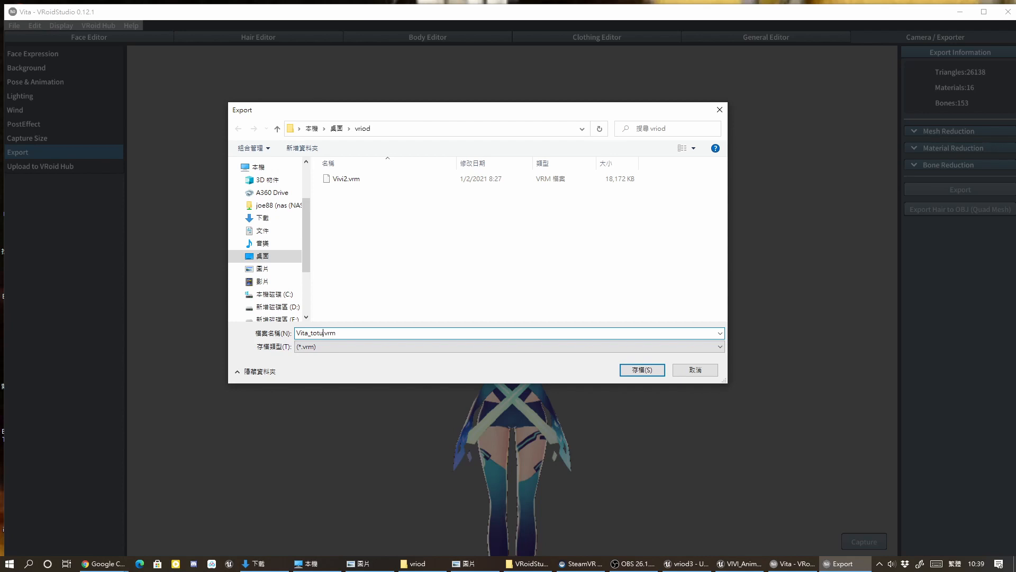
left_click(638, 370)
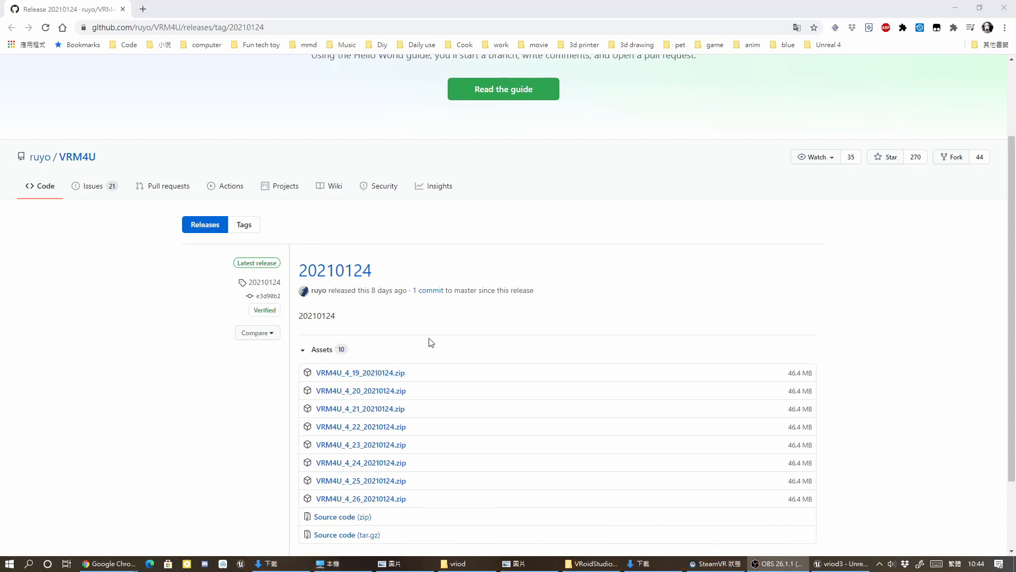
Copy the Plugins folder from the extracted VRM4U_4_26_20210124 download.
scroll(512, 288, "down", 2)
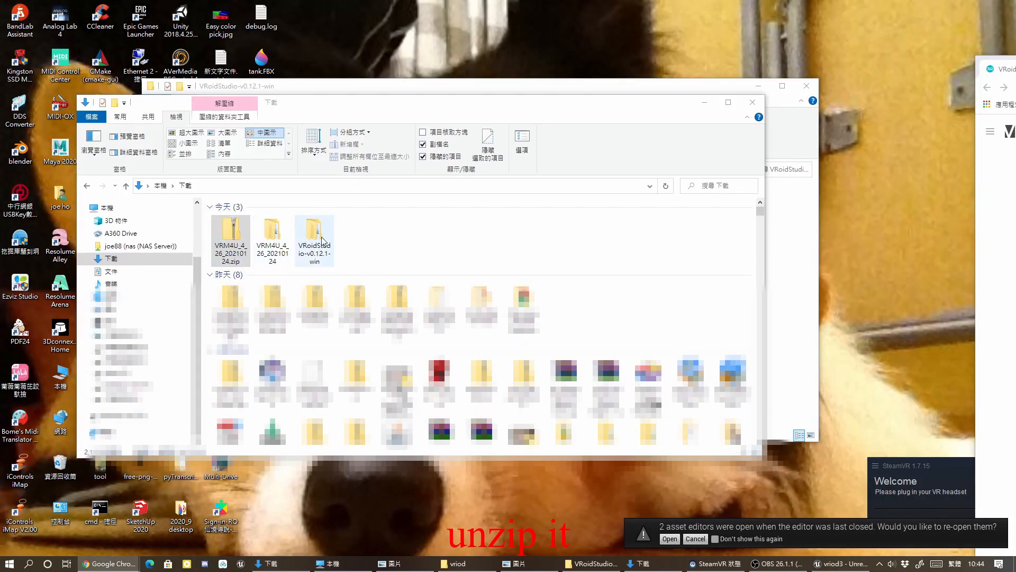
left_click(274, 235)
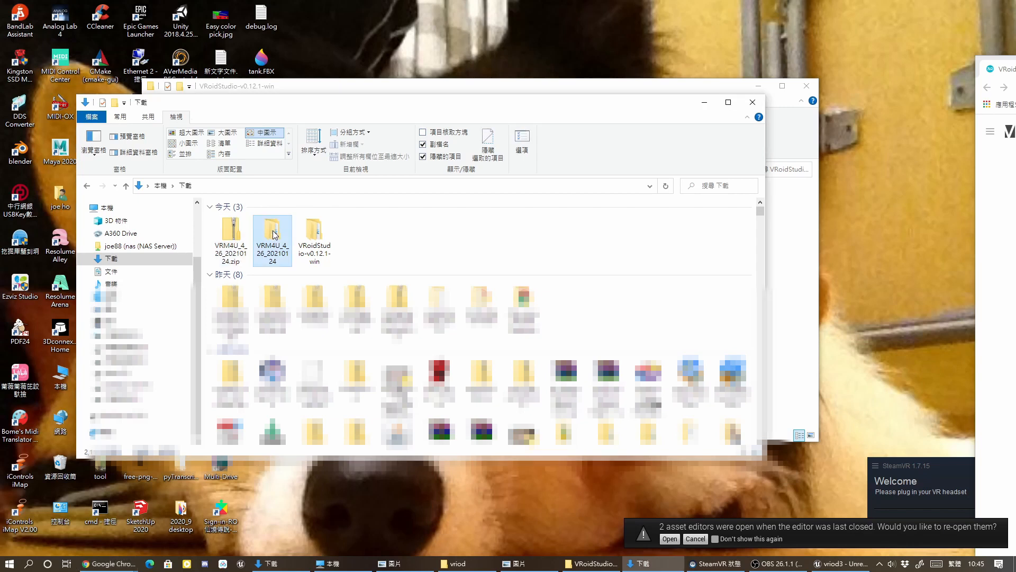
double_click(274, 235)
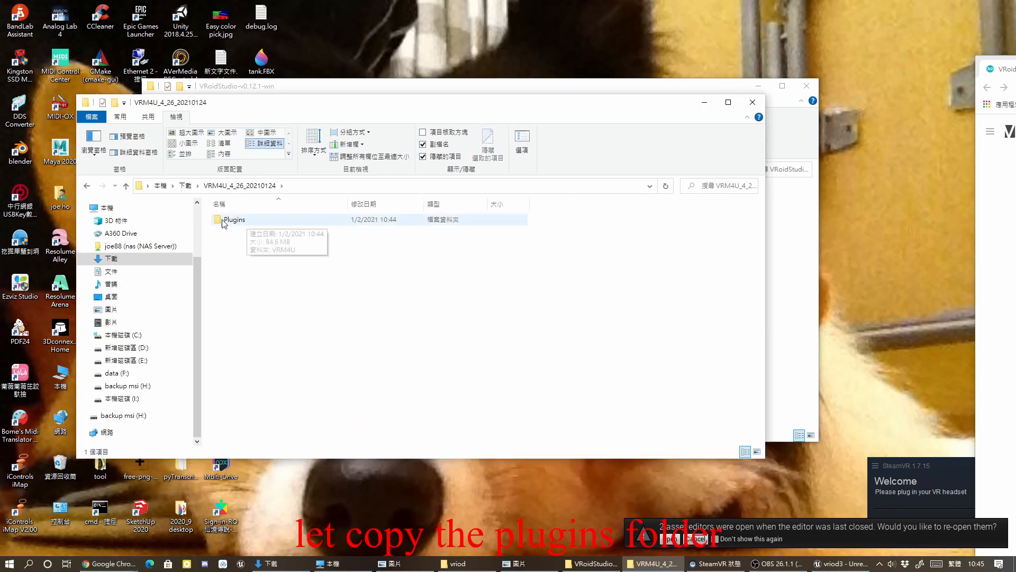
double_click(236, 220)
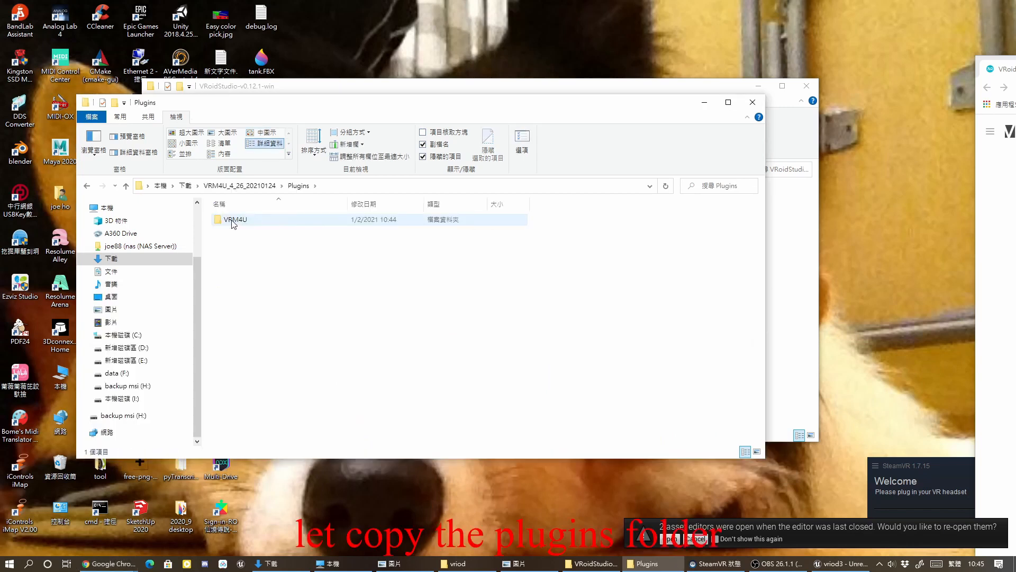
key("BackSpace")
right_click(235, 229)
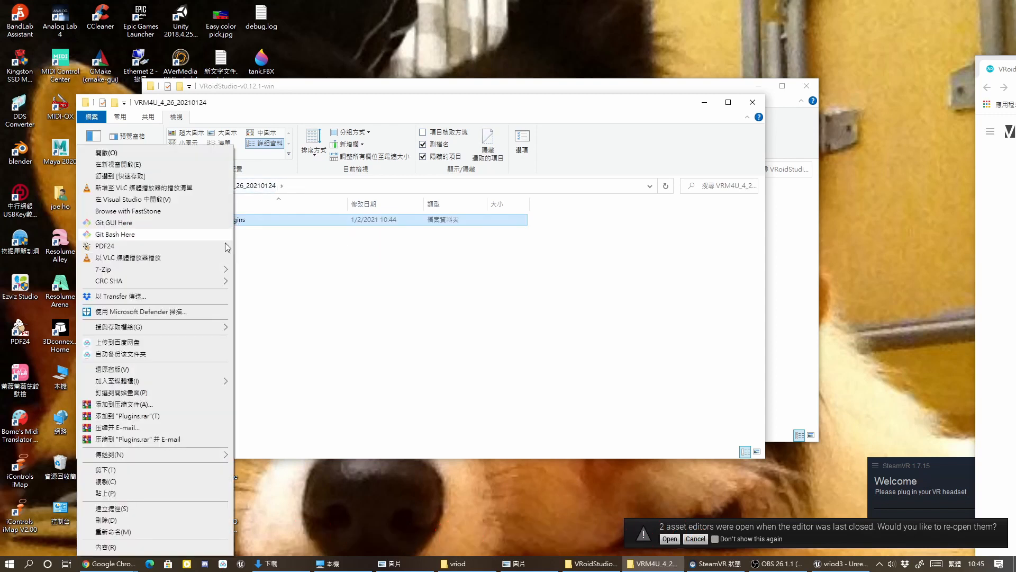
left_click(364, 327)
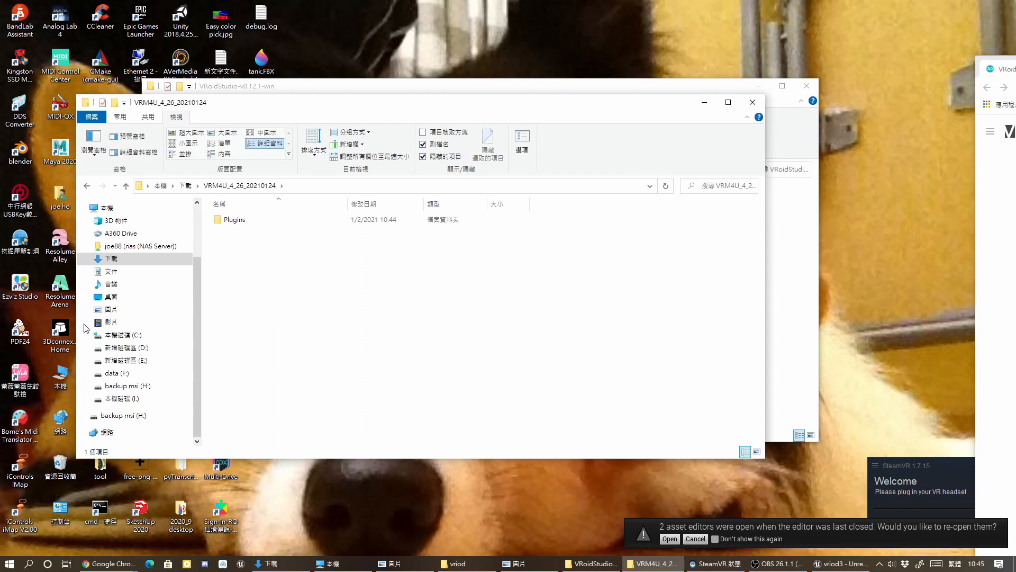
Launch Unreal Engine 4.26.0 from the Epic Games Launcher library.
double_click(140, 19)
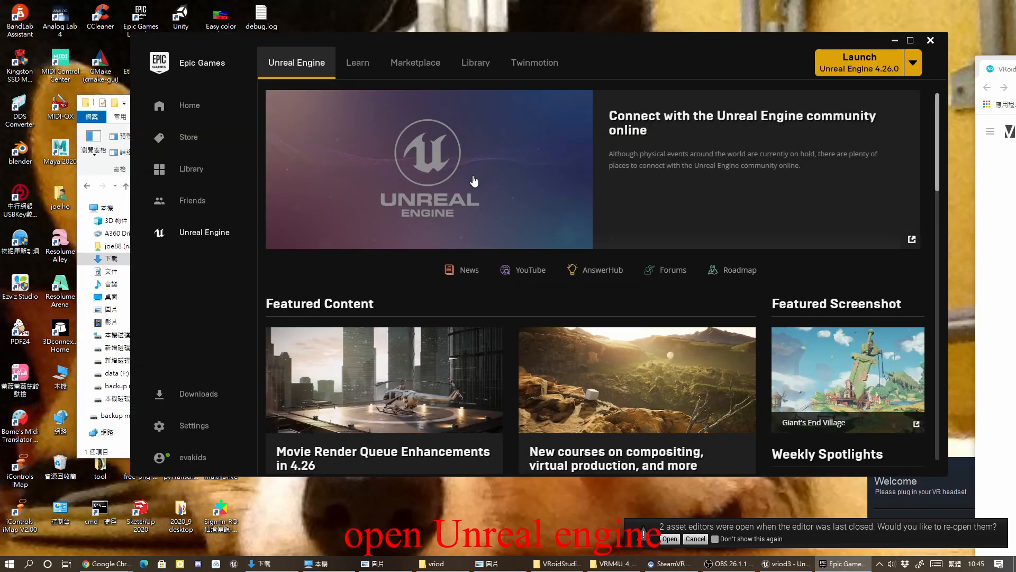
left_click(482, 63)
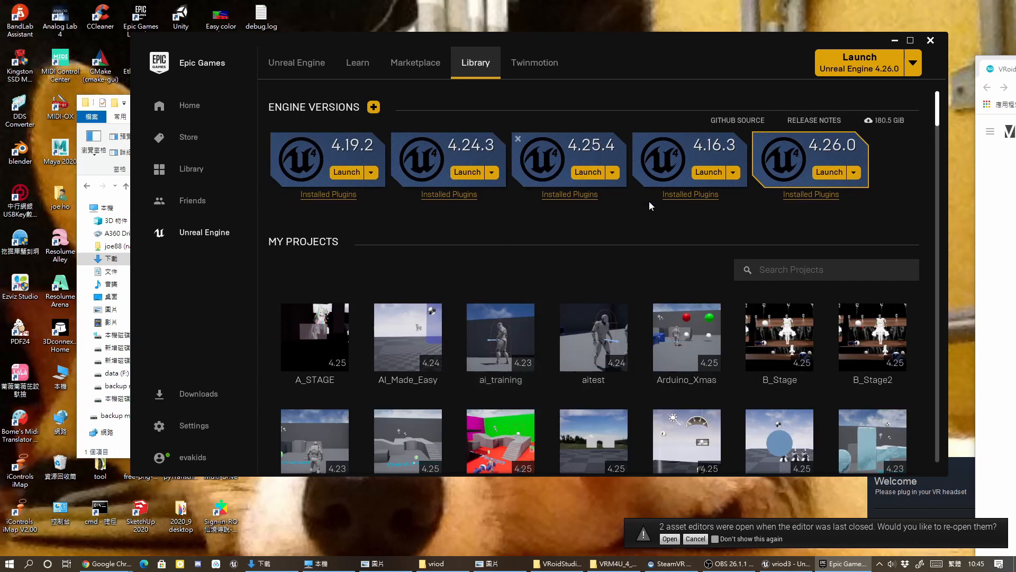
left_click(827, 173)
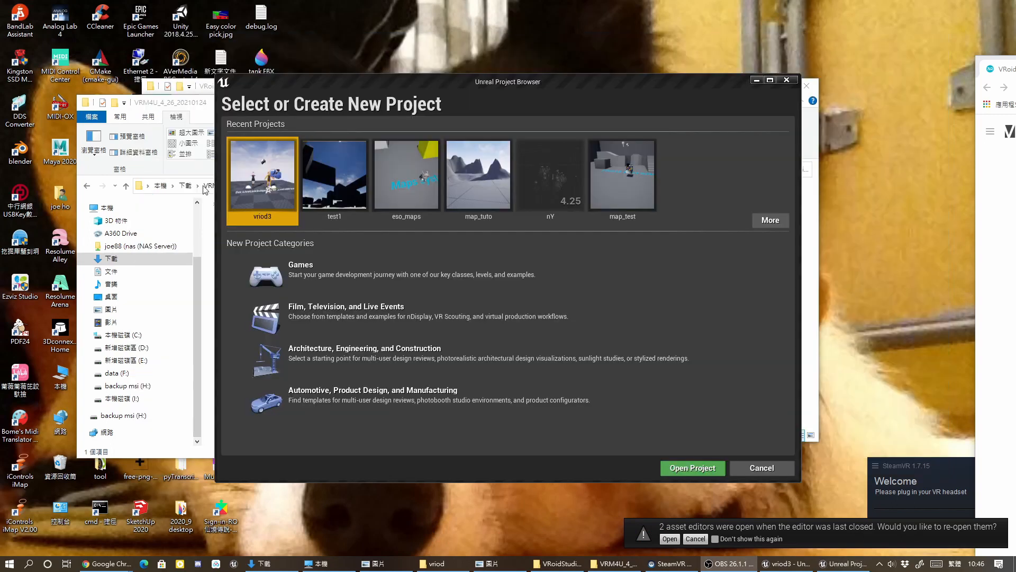
Choose the Games category and the Third Person template for a new project.
left_click(339, 272)
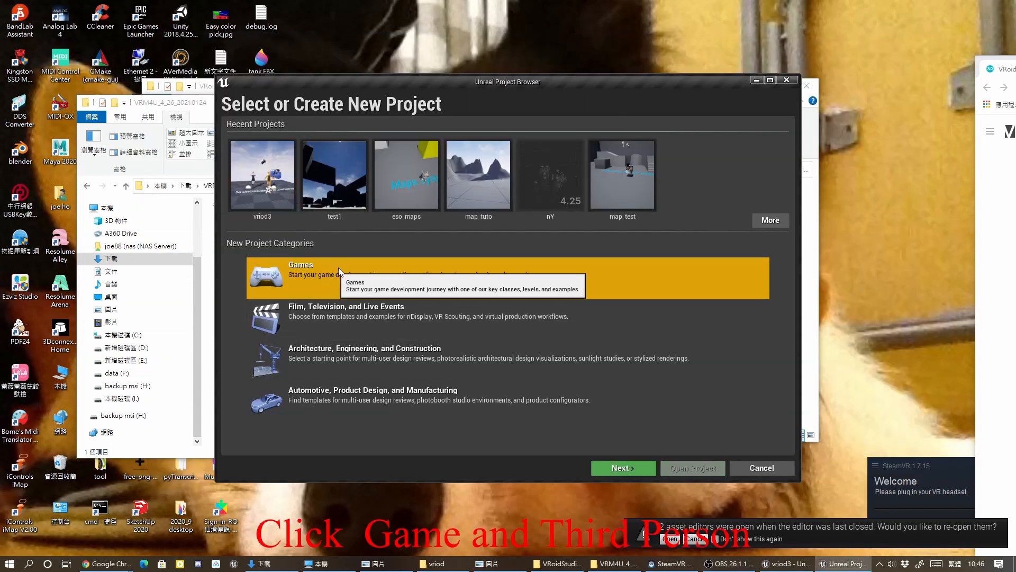
left_click(635, 470)
left_click(448, 150)
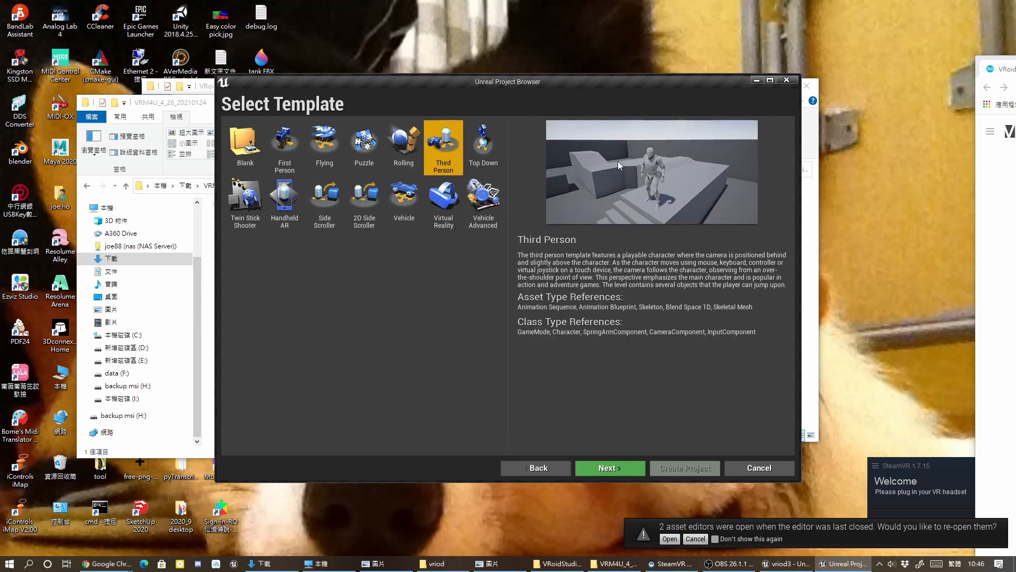
left_click(611, 467)
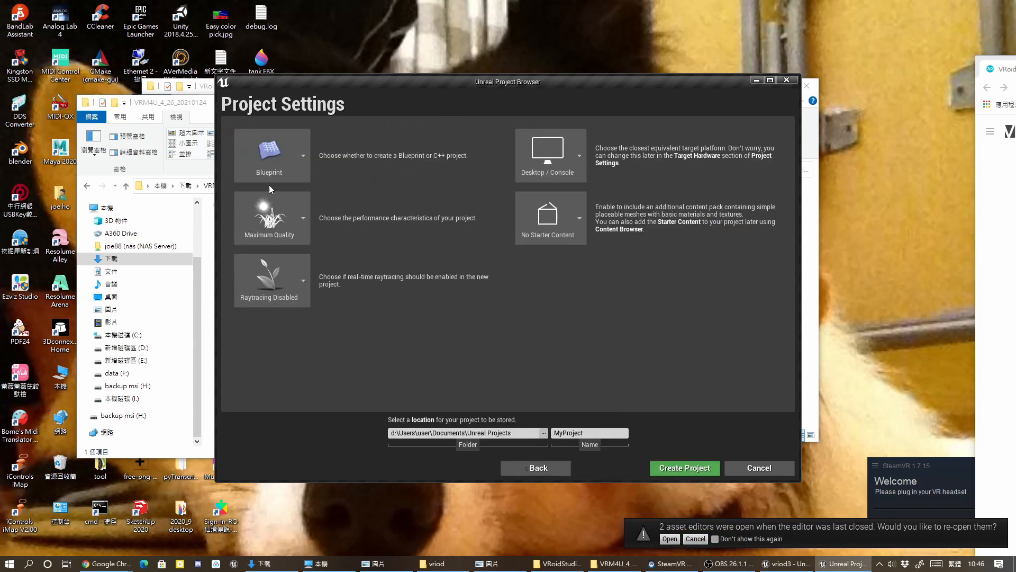
Name the new project vriod4.
left_click(592, 433)
type("4")
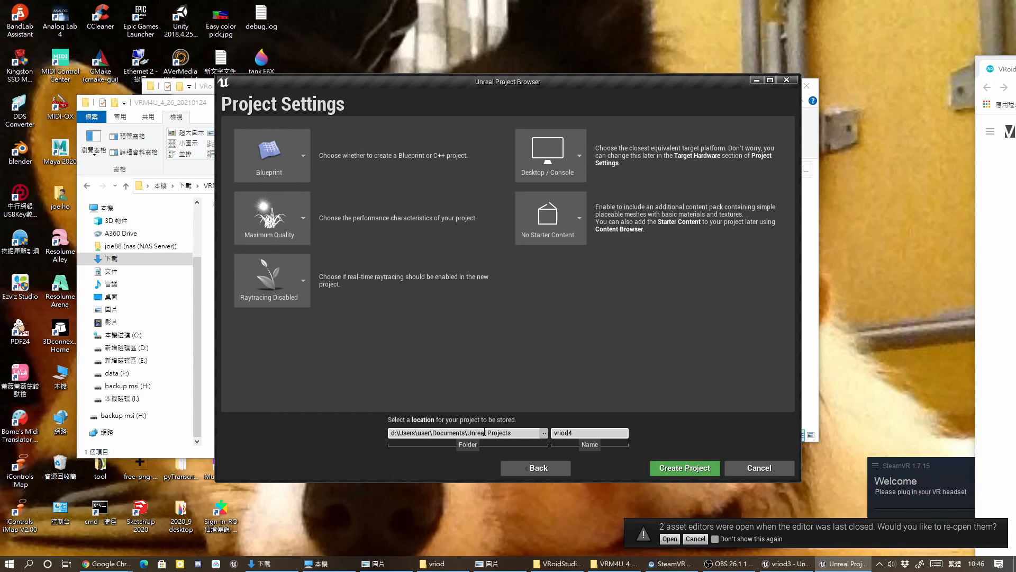
Create the vriod4 project, then open its project folder from the Epic Games Launcher library.
left_click(685, 468)
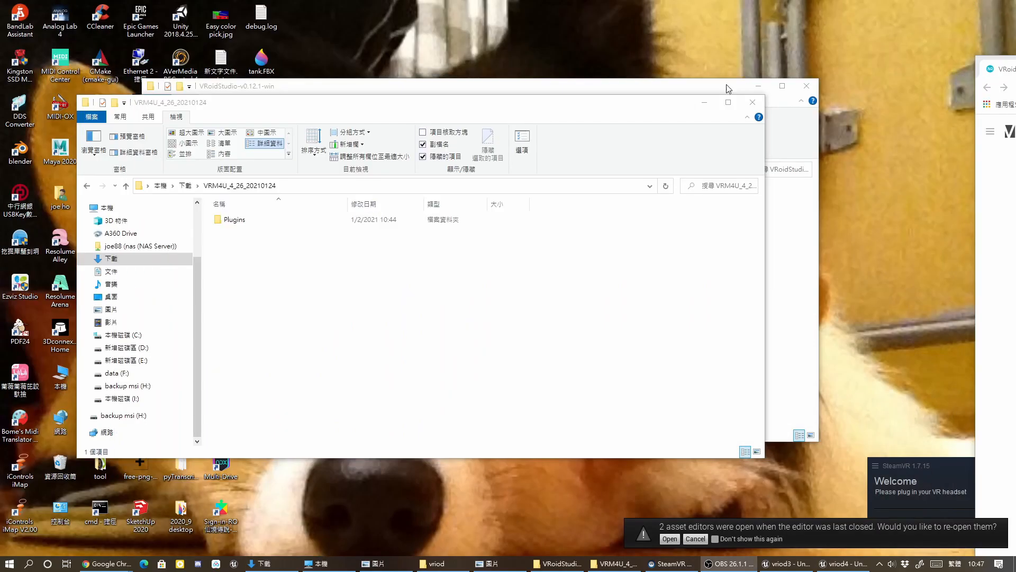
double_click(141, 21)
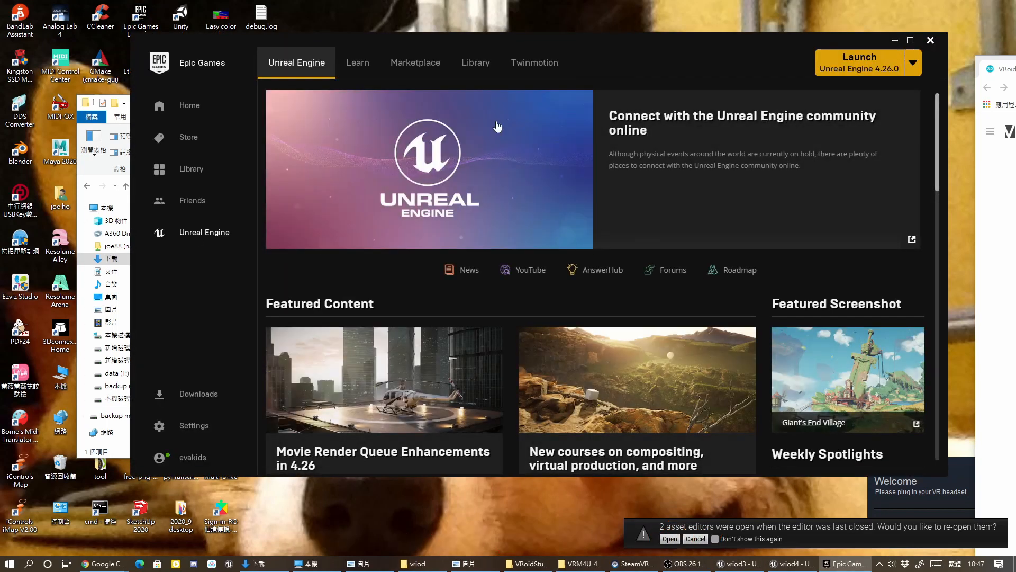
left_click(463, 63)
mouse_move(940, 127)
left_mouse_down()
mouse_move(940, 156)
mouse_move(938, 139)
left_mouse_up()
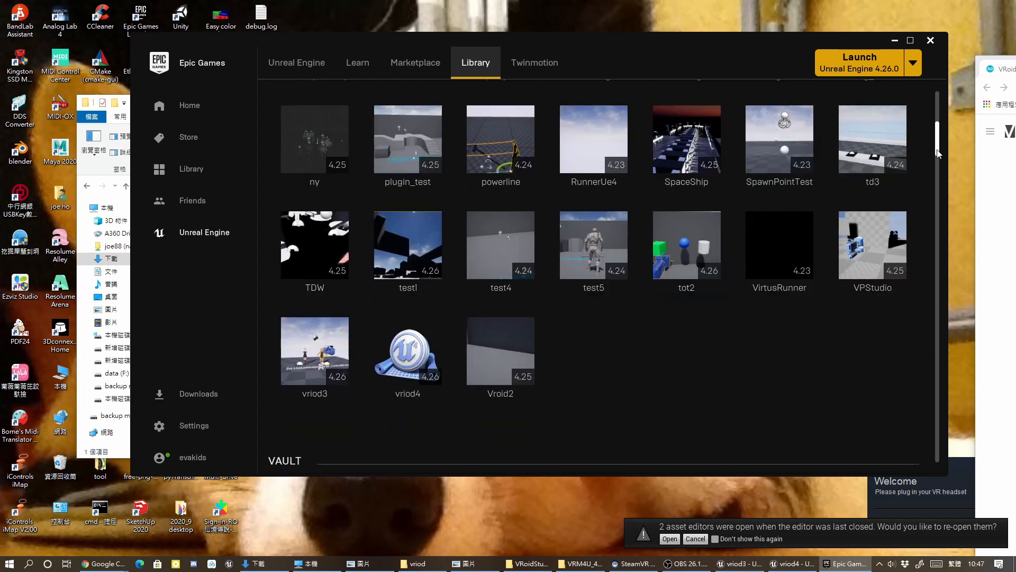
right_click(404, 354)
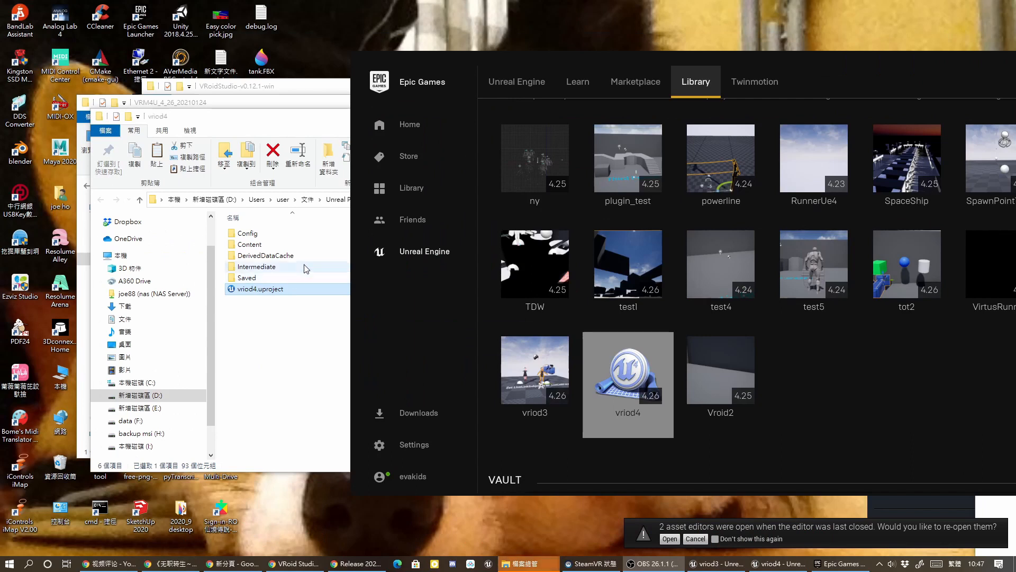
Copy the VRM4U Plugins folder into the vriod4 project folder.
left_click_drag(584, 65, 654, 71)
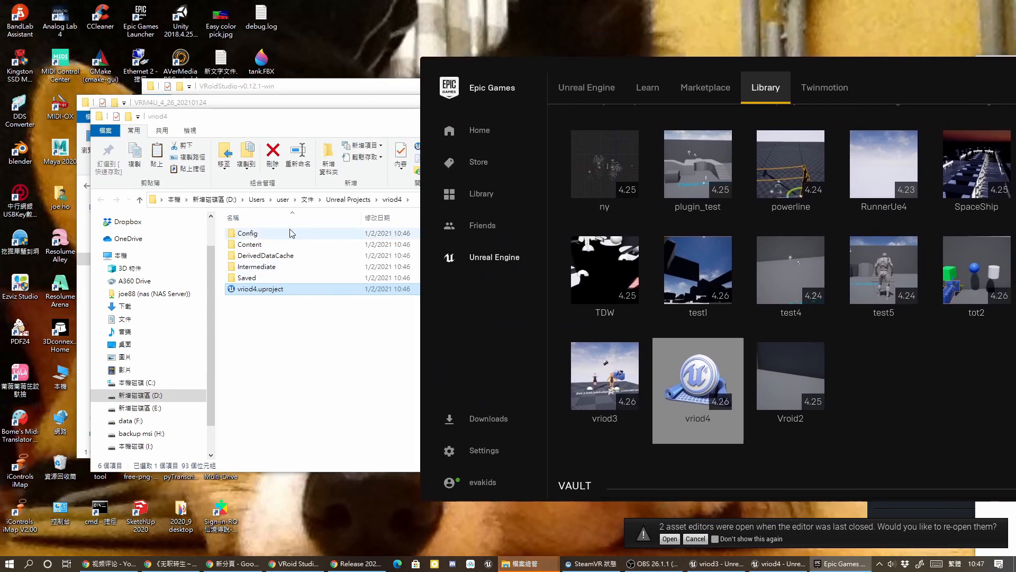
left_click_drag(278, 124, 530, 112)
left_click(265, 219)
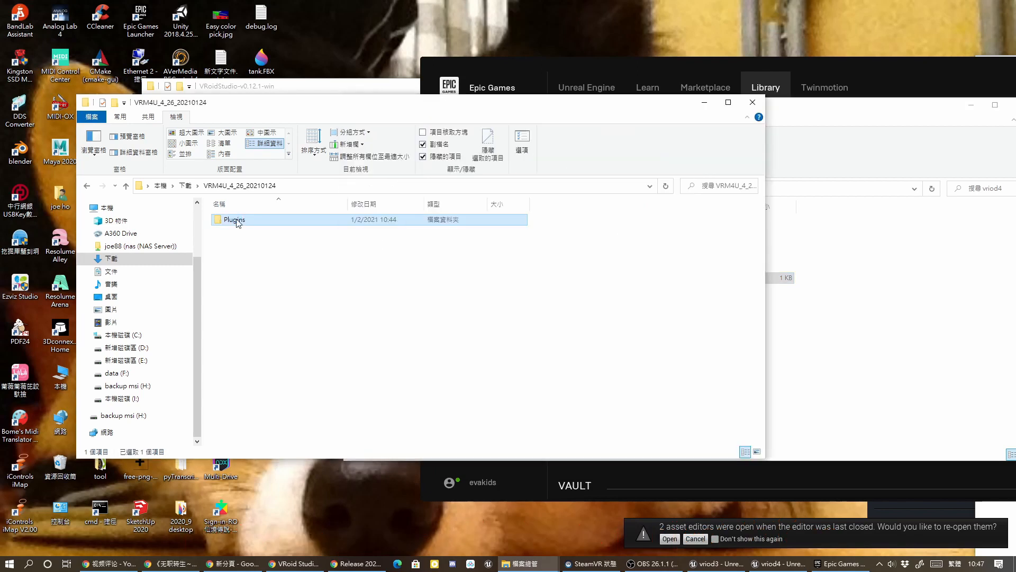
right_click(241, 219)
left_click(156, 480)
left_click(861, 111)
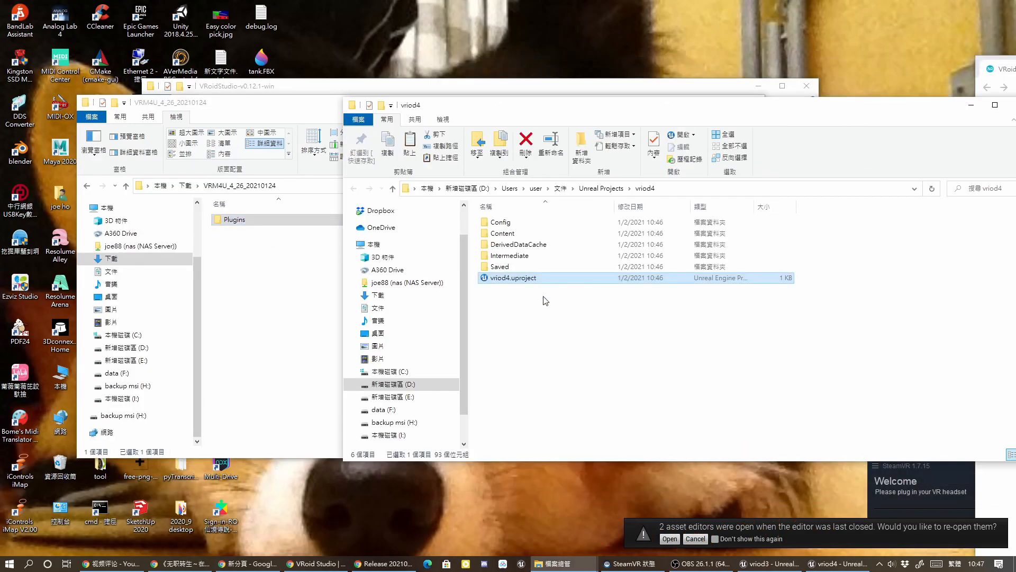
right_click(521, 308)
left_click(475, 384)
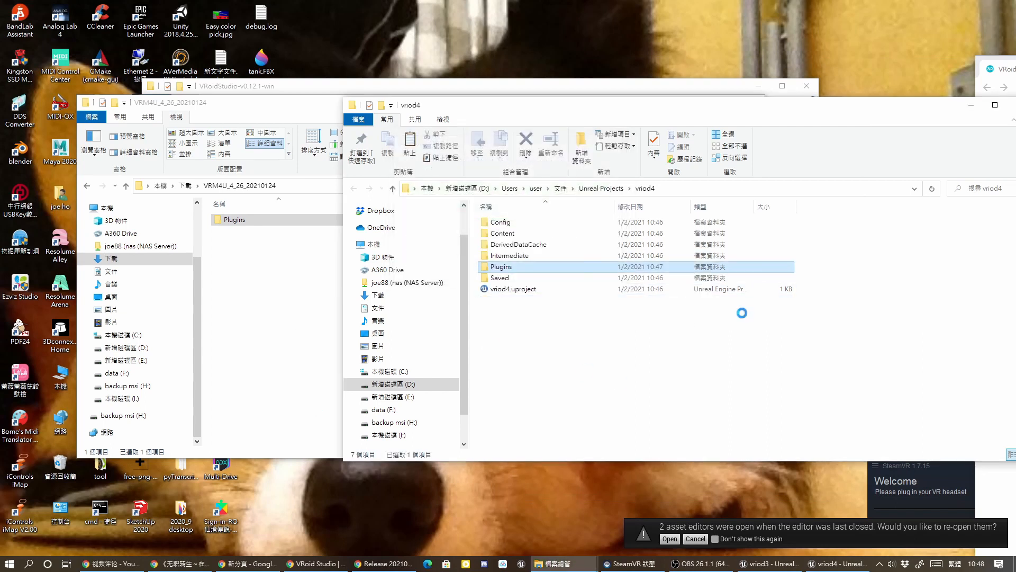
Restart the vriod4 editor and open the Plugins browser.
left_click(836, 566)
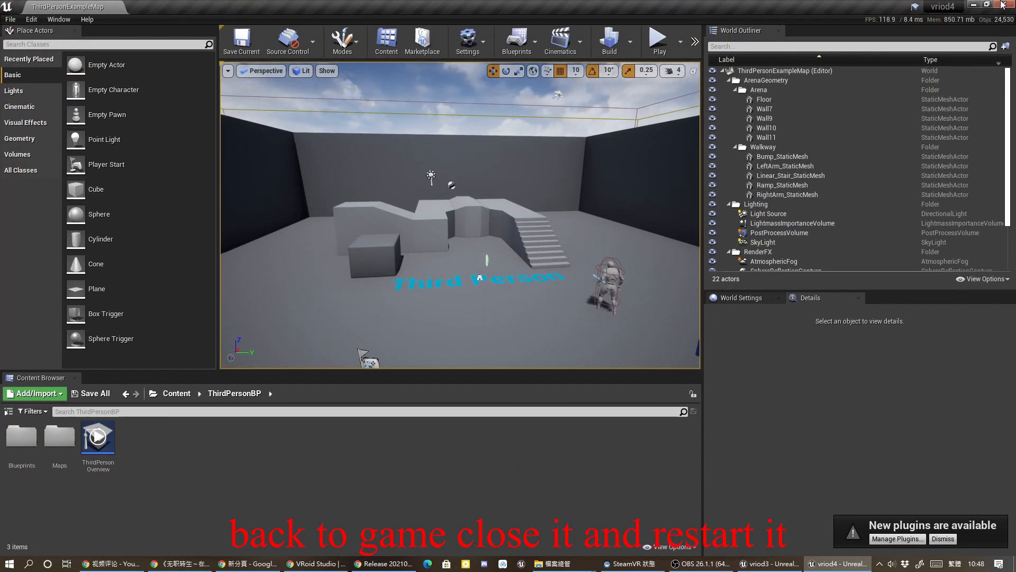
left_click(1002, 4)
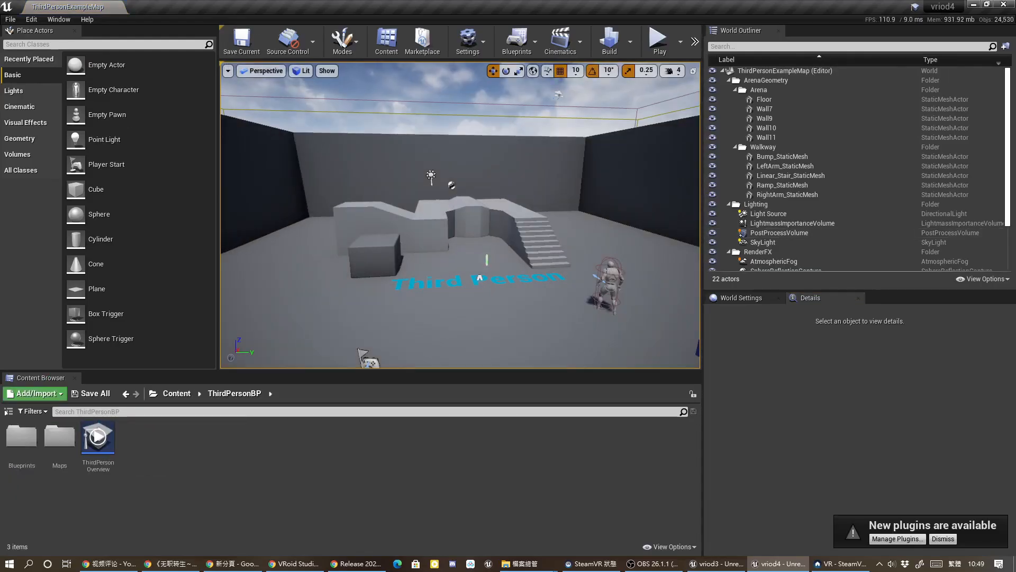
left_click(10, 19)
left_click(31, 19)
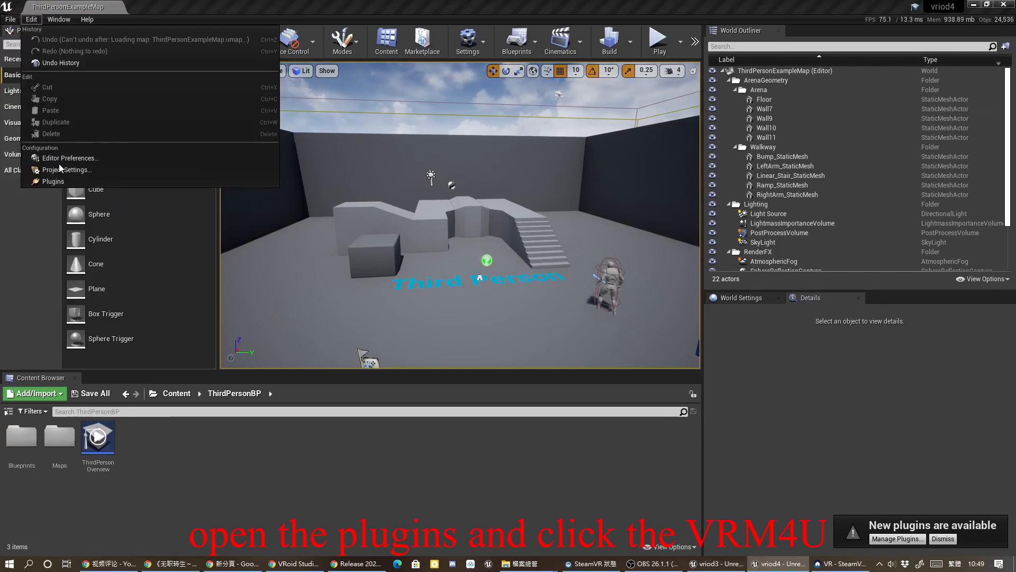
left_click(53, 181)
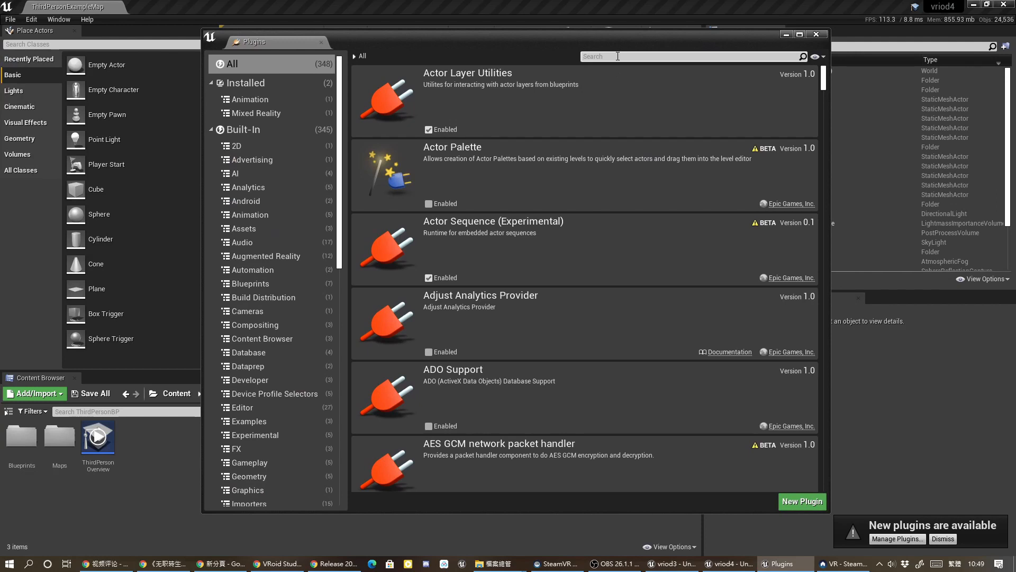
Search plugins for vrm, enable VRM4U, and restart the editor.
left_click(618, 56)
type("vrm")
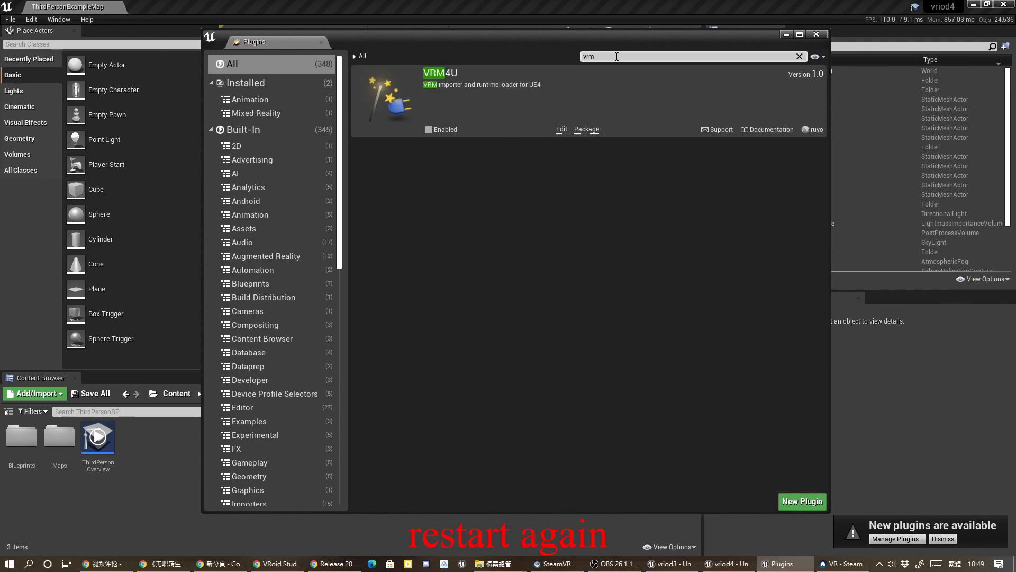
left_click(429, 129)
left_click(781, 480)
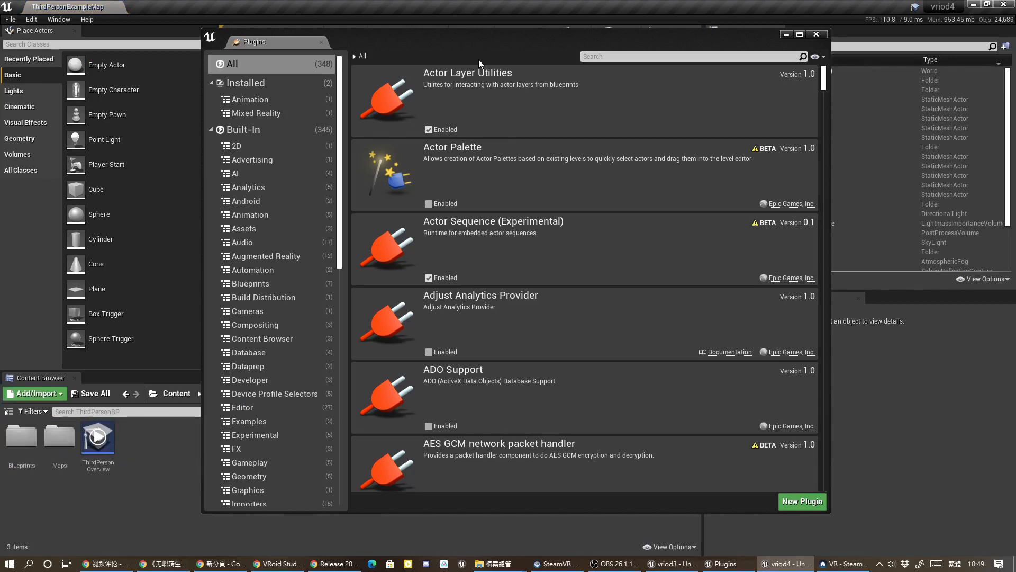
left_click(816, 35)
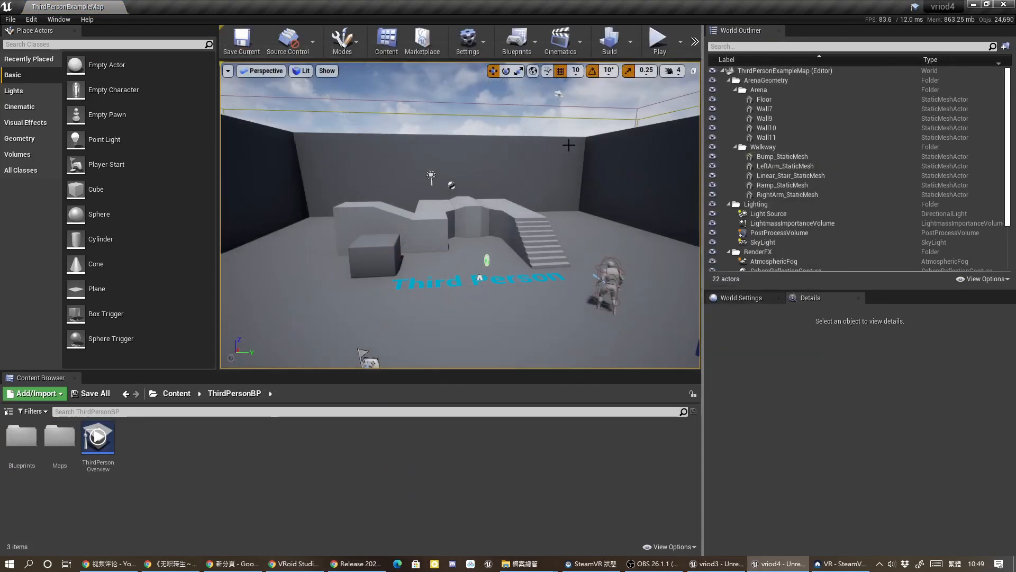
Create a new folder named vrm in ThirdPersonBP and open it.
right_click(263, 449)
left_click(292, 132)
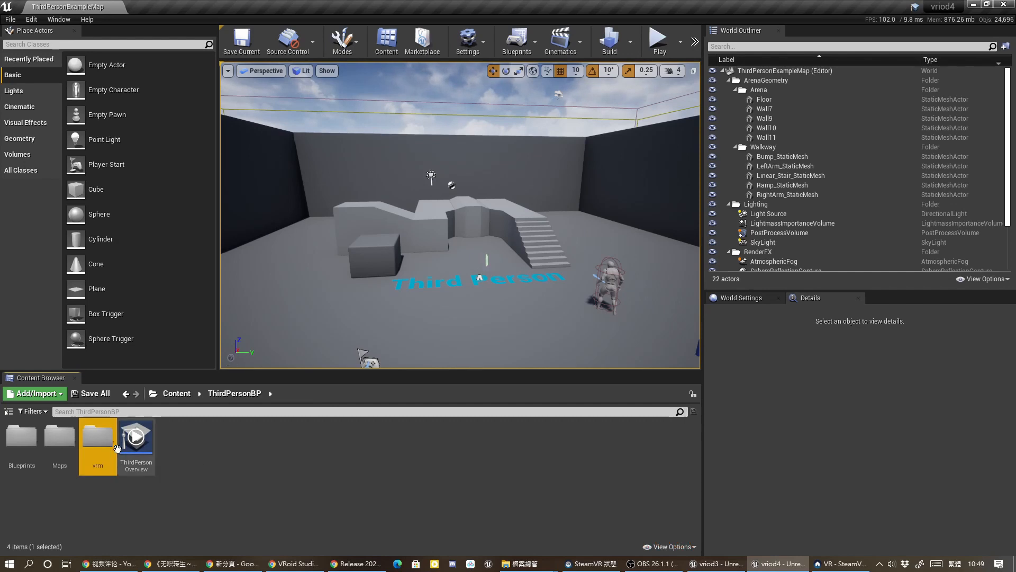
double_click(117, 448)
Import Vita_totu.vrm from the vriod folder into the vrm content folder.
double_click(633, 18)
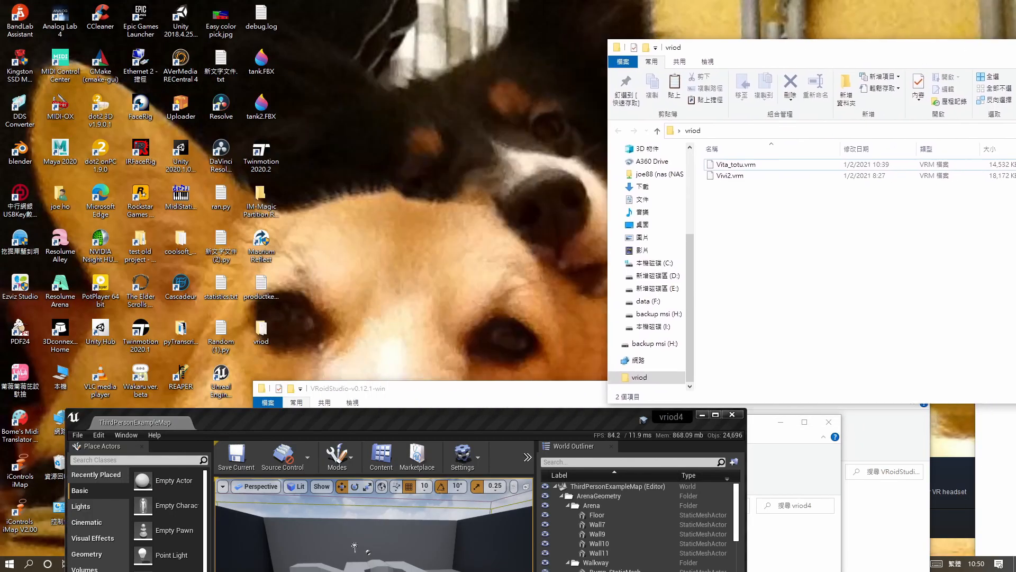
left_click_drag(496, 414, 523, 35)
left_click(789, 164)
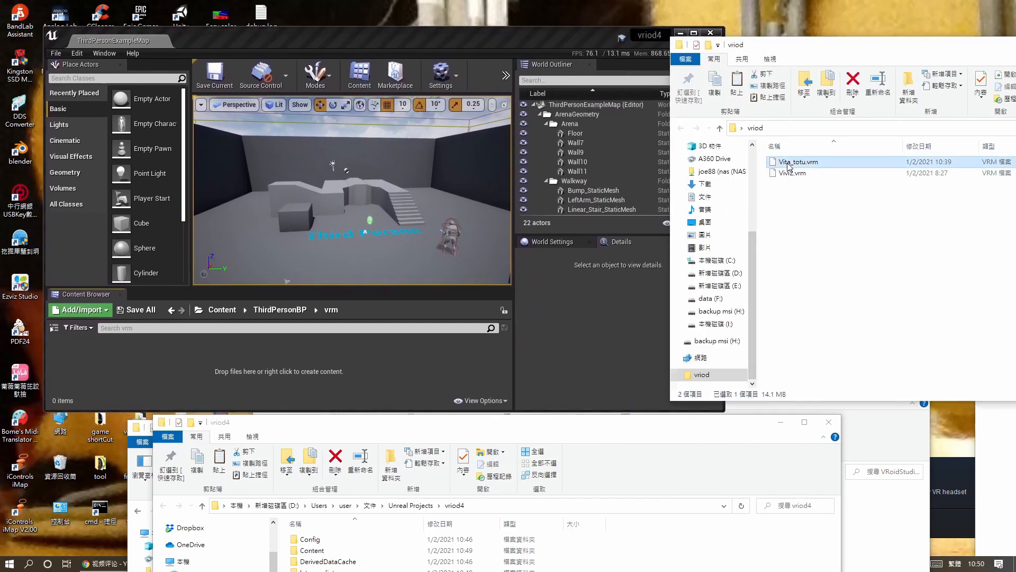
left_click_drag(382, 303, 222, 360)
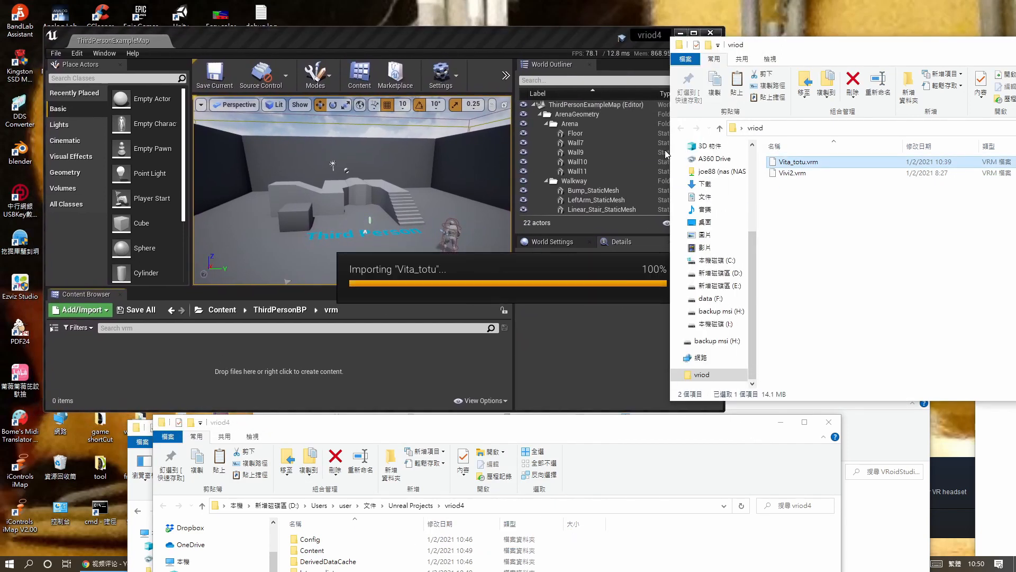
left_click(694, 32)
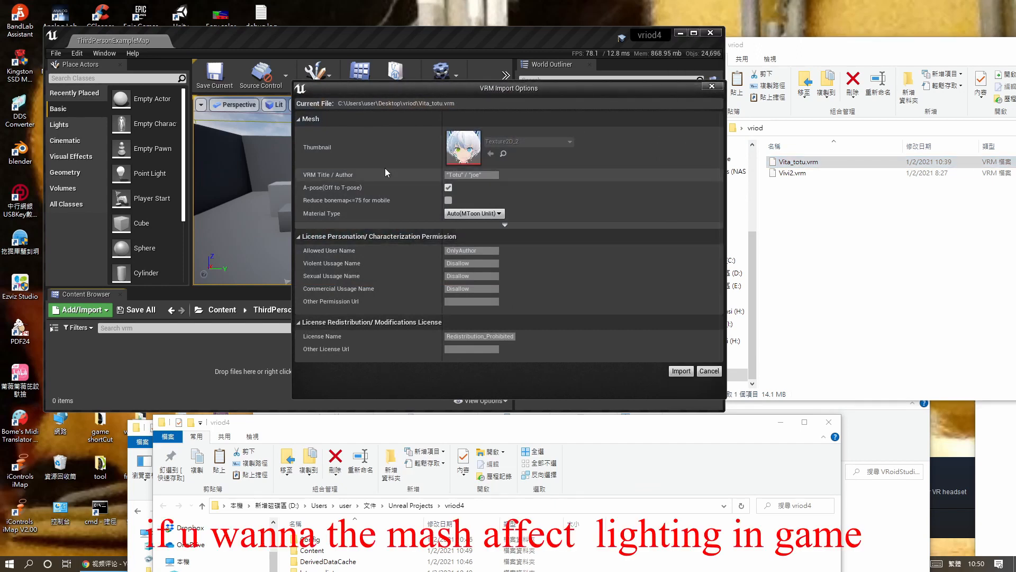
Set the VRM import Material Type to MToon Lit and import the model.
left_click(475, 213)
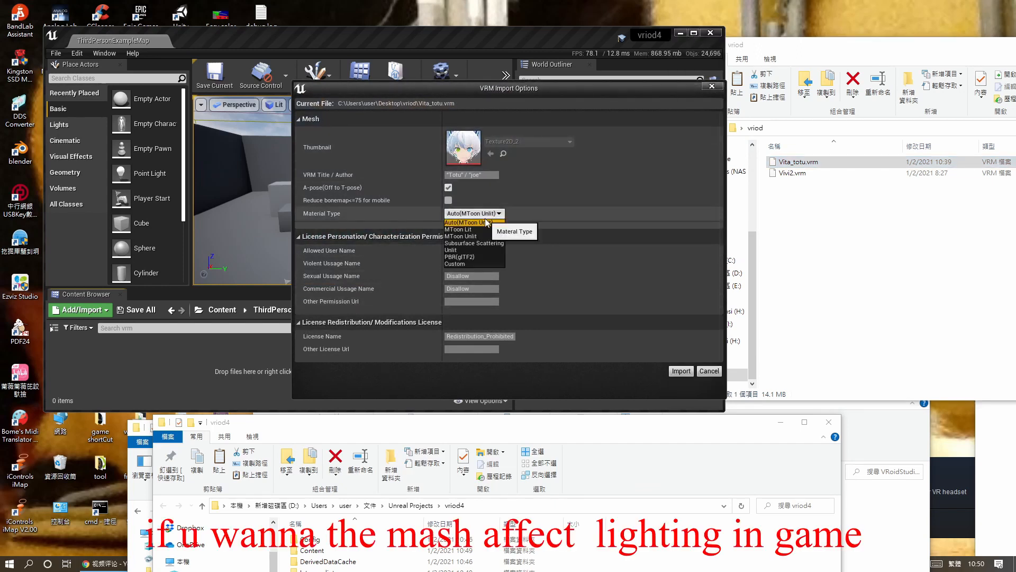
left_click(457, 229)
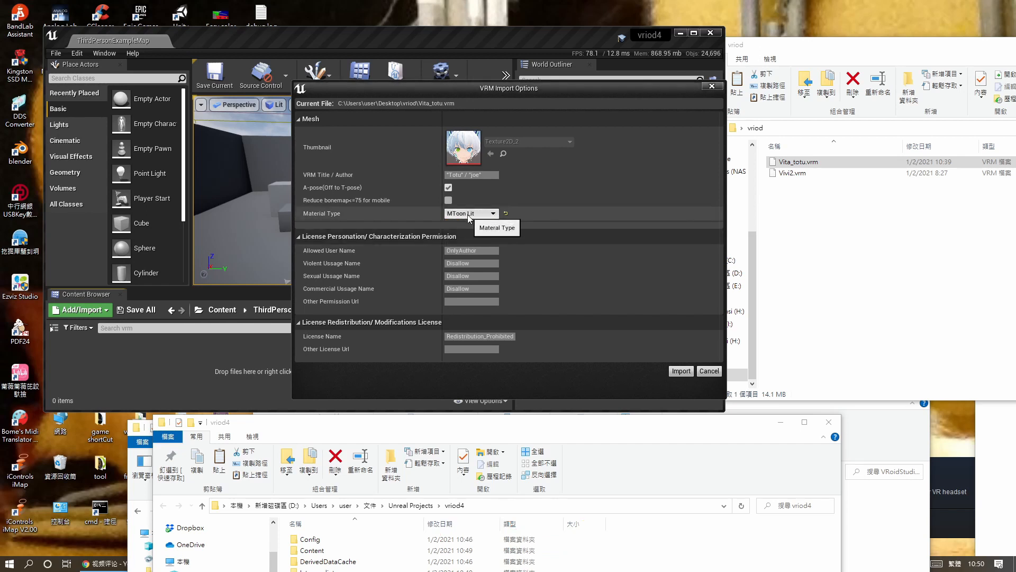
left_click(679, 371)
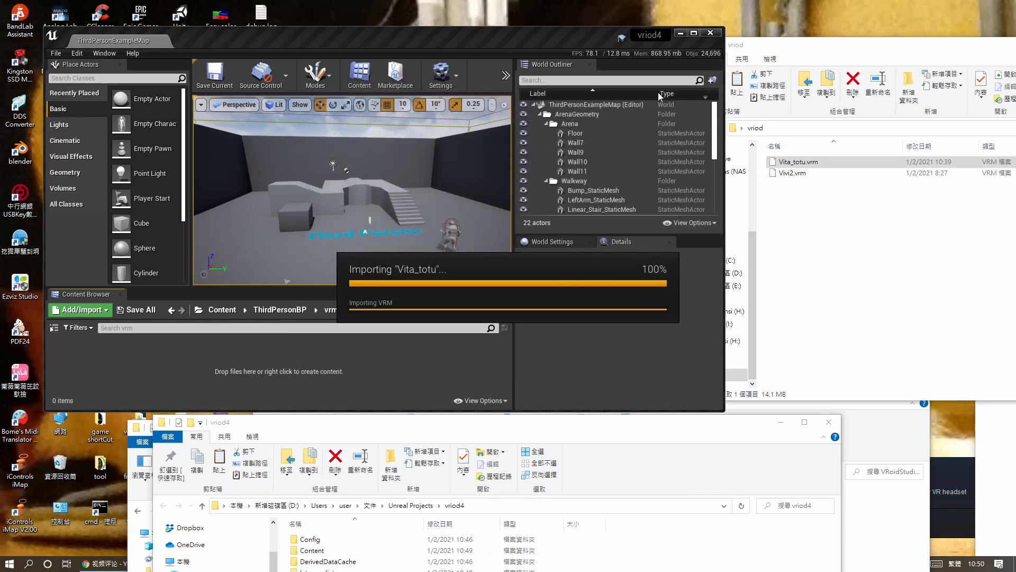
left_click(693, 34)
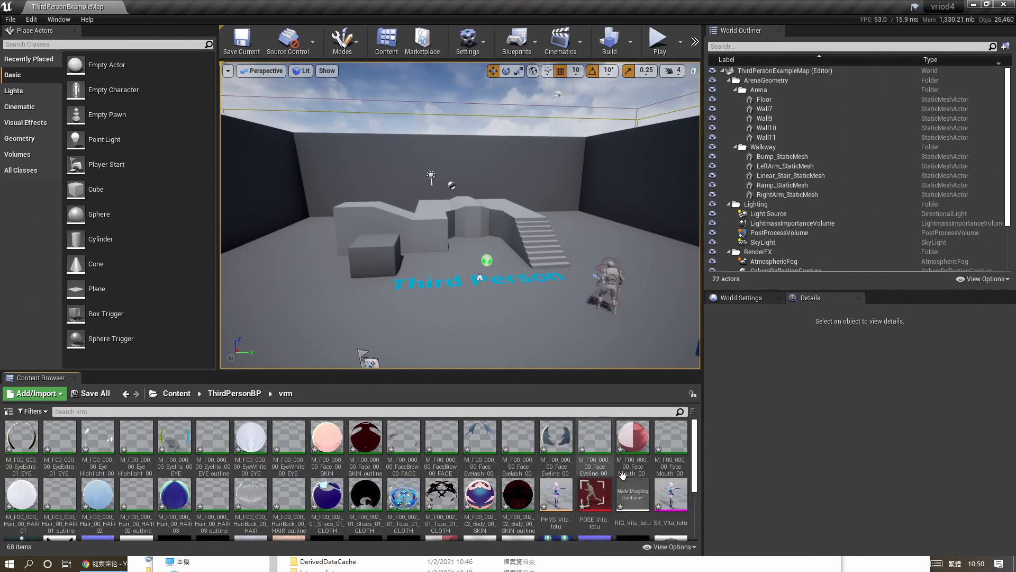
Place the SK_Vita_totu skeletal mesh into the level.
scroll(625, 479, "down", 1)
scroll(622, 475, "down", 2)
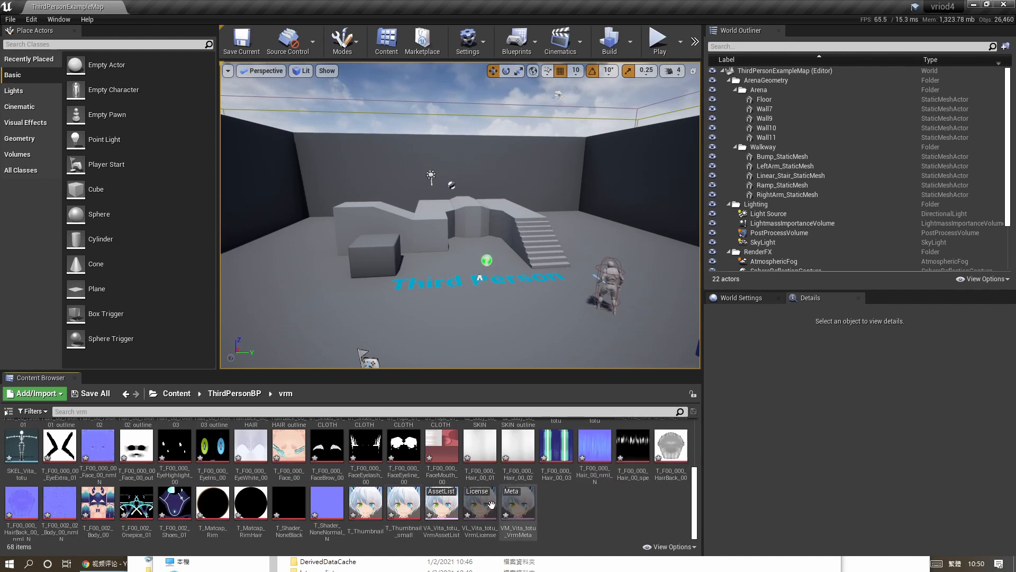
scroll(556, 487, "up", 2)
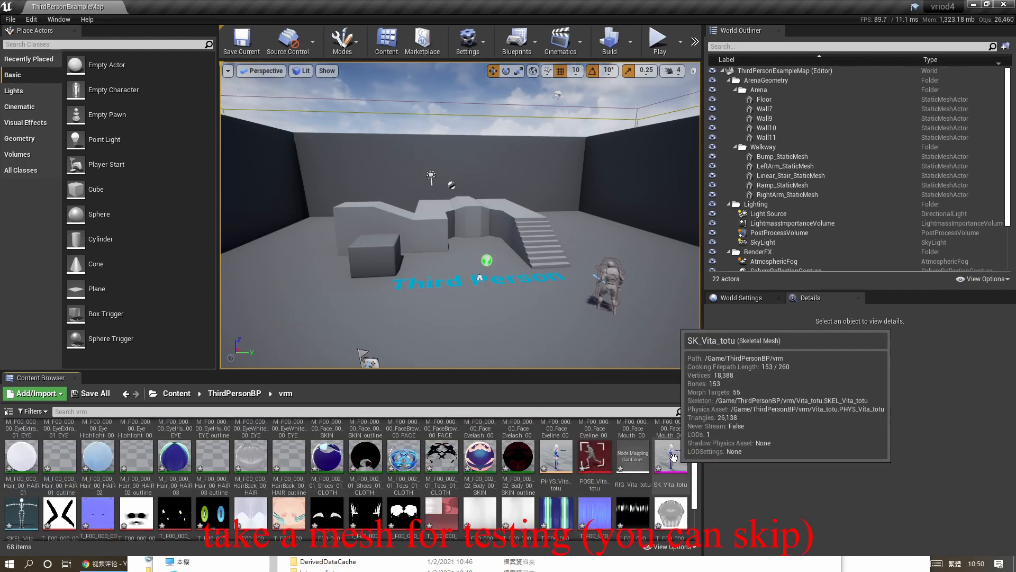
left_click_drag(678, 468, 407, 323)
right_click_drag(393, 245, 228, 241)
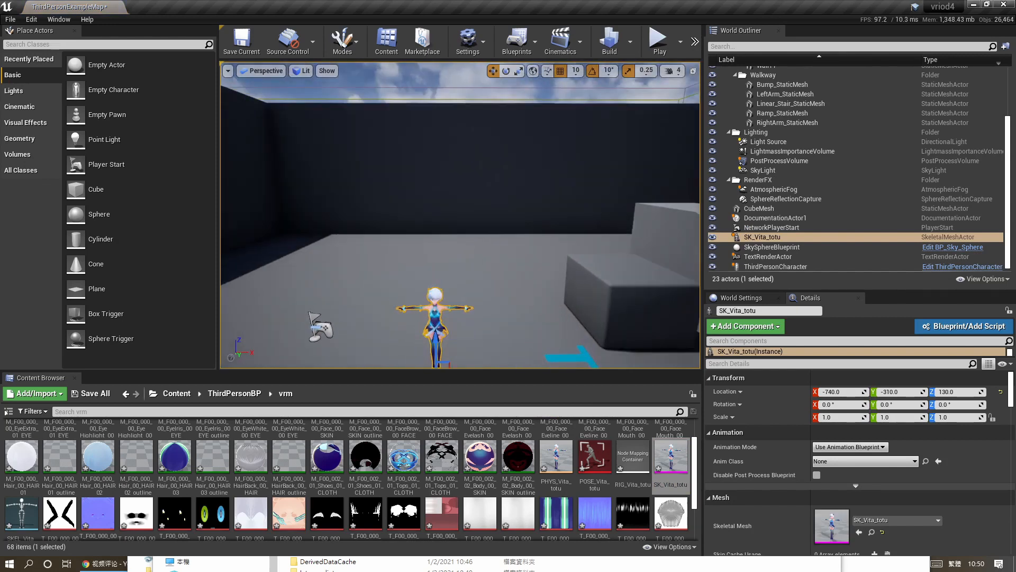
Add a Point Light to the level near the character.
left_click(14, 91)
left_click_drag(98, 89, 367, 353)
right_click_drag(351, 362, 492, 362)
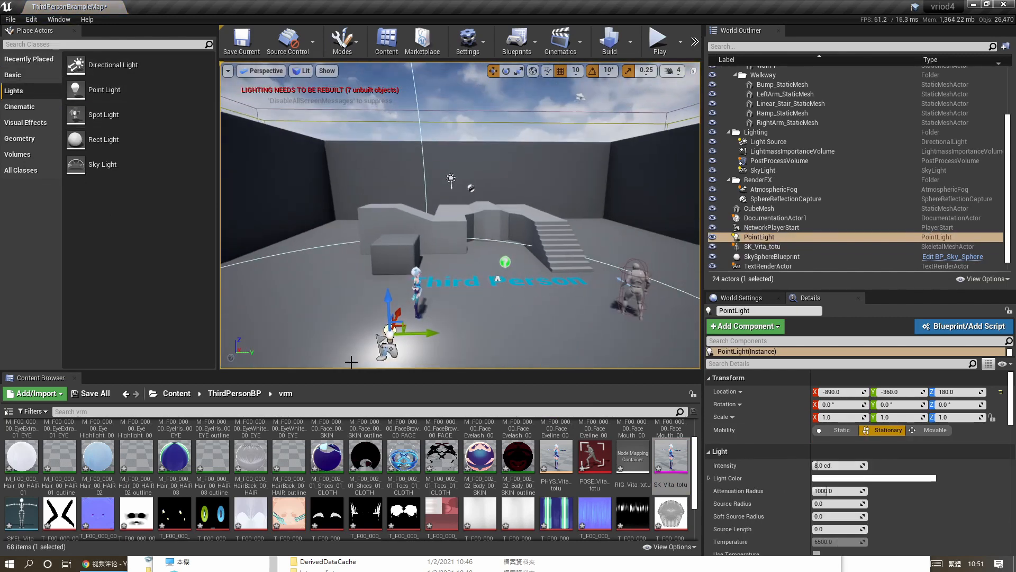
Move the point light and set its light color to magenta.
right_click_drag(429, 338, 370, 338)
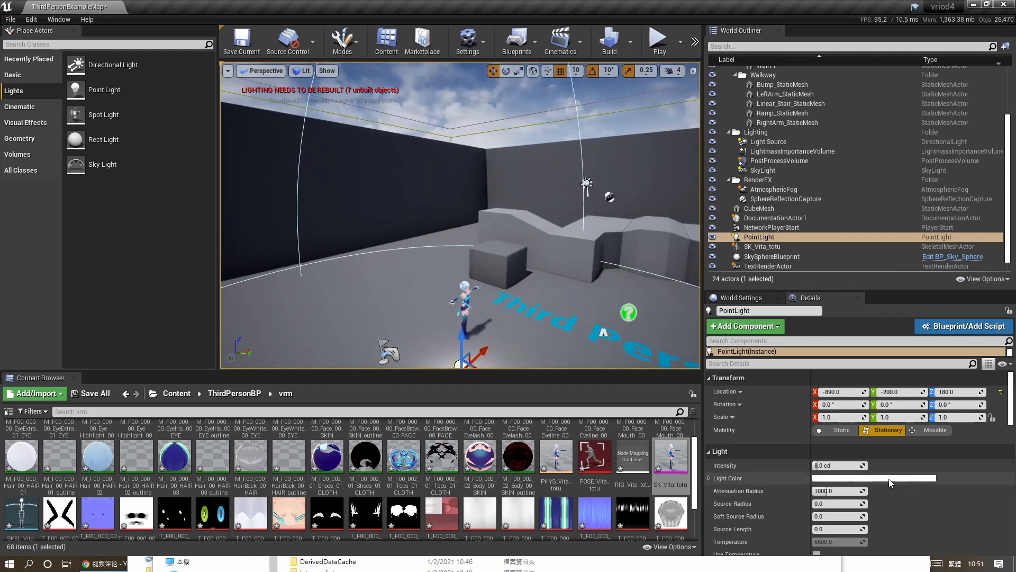
left_click(874, 478)
left_click_drag(719, 359, 770, 342)
left_click(816, 526)
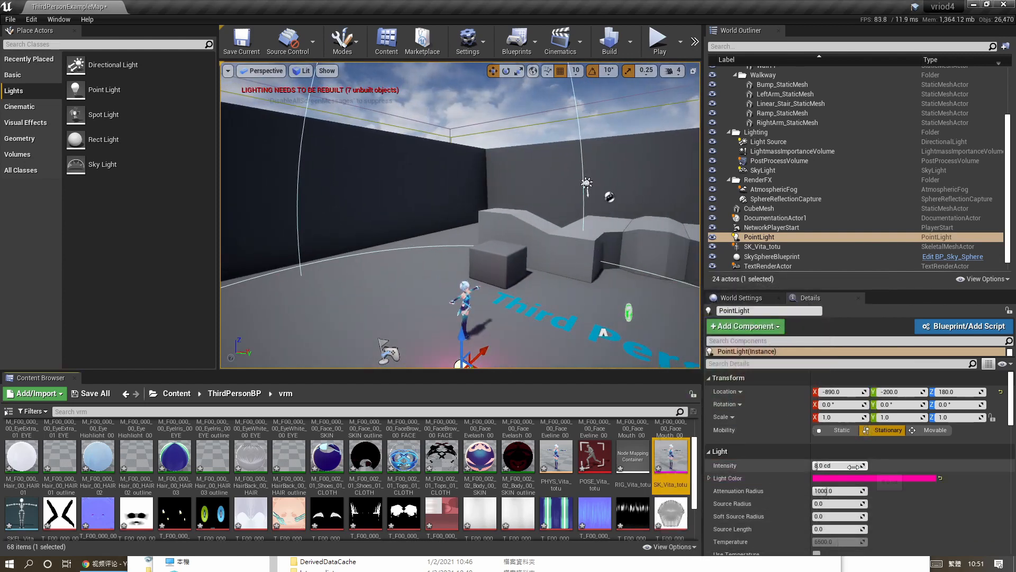
Build the level's lighting.
right_click_drag(477, 233, 391, 281)
left_click_drag(482, 275, 567, 238)
left_click(630, 41)
left_click(644, 74)
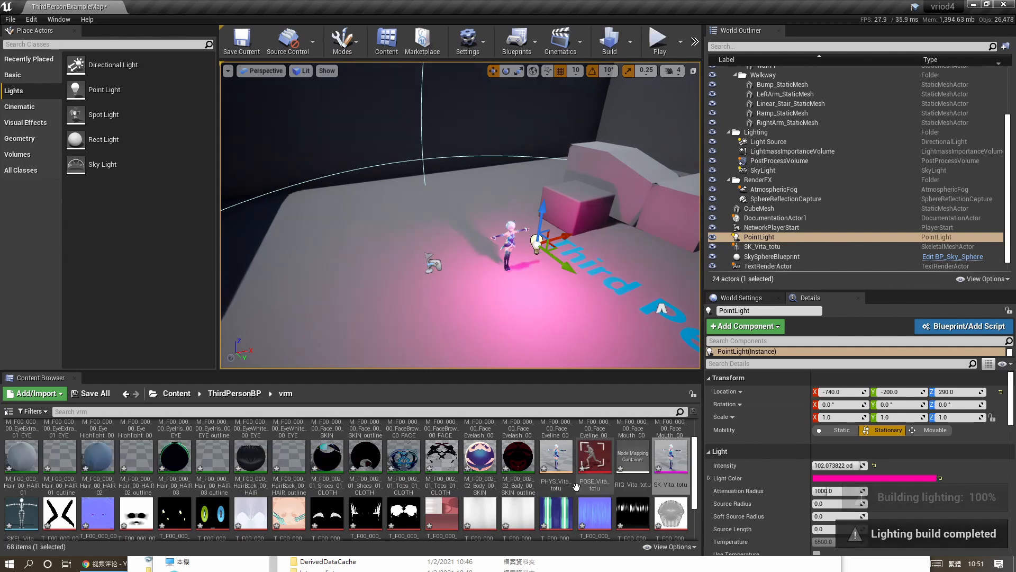
Reposition the point light to the upper left of the character.
right_click_drag(550, 312, 519, 307)
key("w")
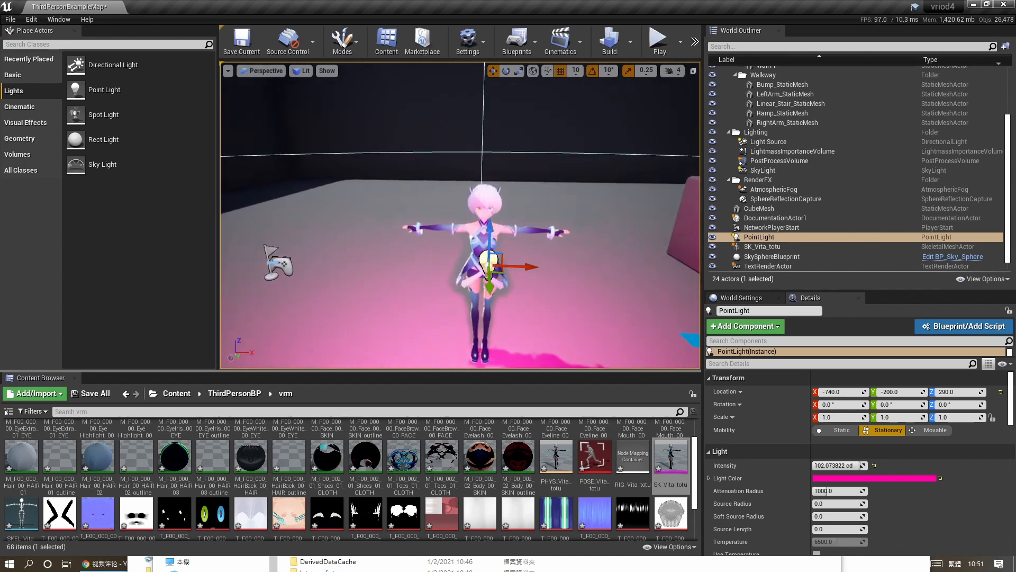
right_click_drag(589, 325, 597, 313)
left_click_drag(502, 292, 277, 239)
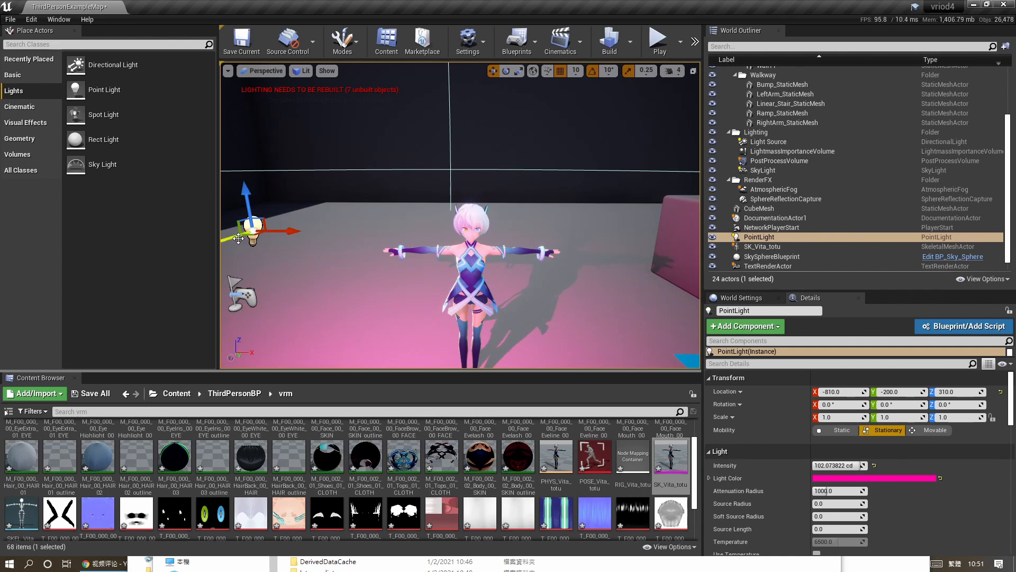
left_click(873, 478)
left_click(728, 390)
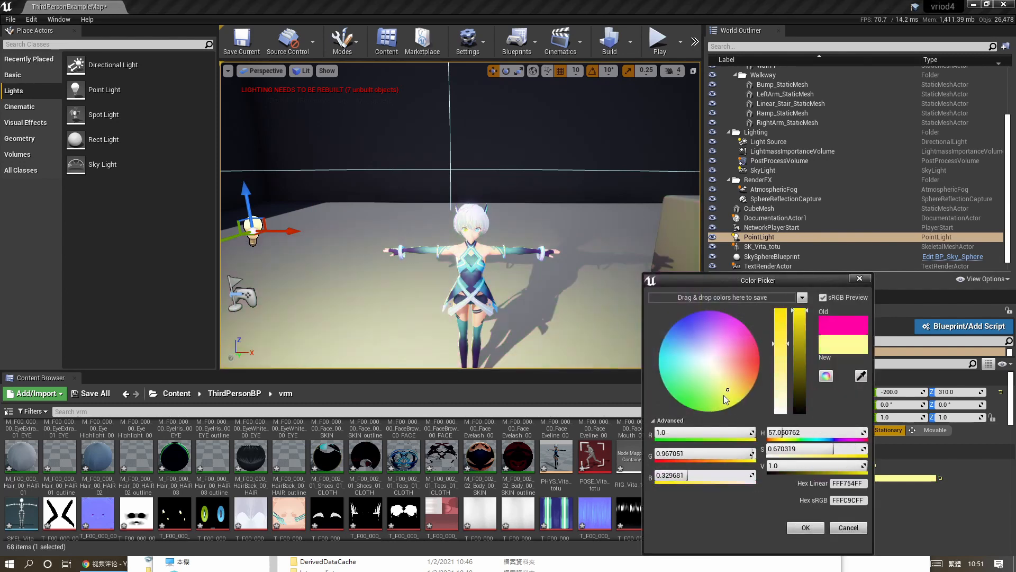
mouse_move(723, 395)
left_mouse_down()
mouse_move(739, 345)
mouse_move(703, 332)
mouse_move(669, 348)
mouse_move(745, 323)
left_mouse_up()
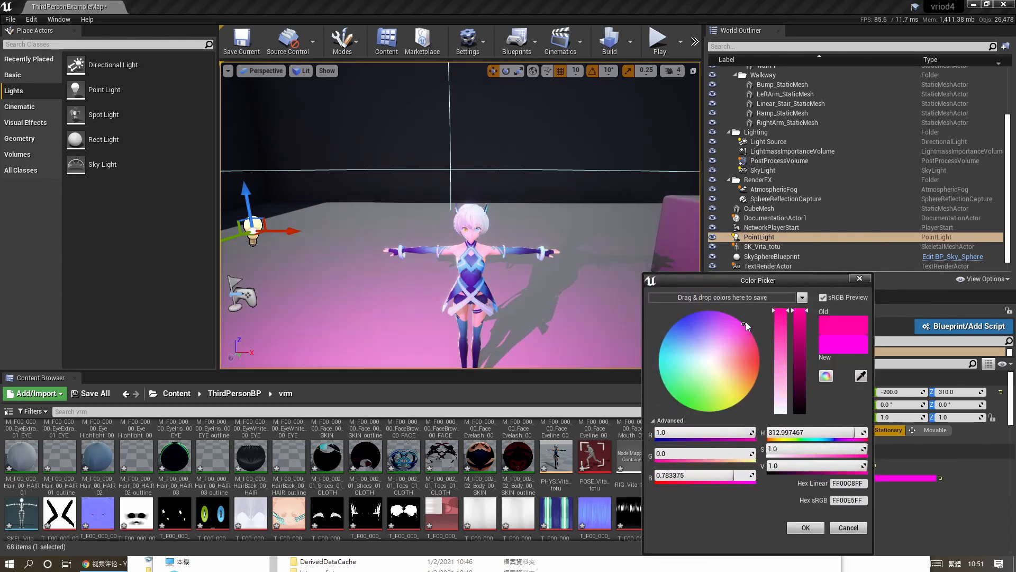
left_click(849, 528)
Select the ThirdPersonCharacter in the level and open its Blueprint in the Blueprint editor.
key("s")
right_click_drag(503, 223, 598, 238)
right_click_drag(528, 245, 614, 245)
left_click(561, 307)
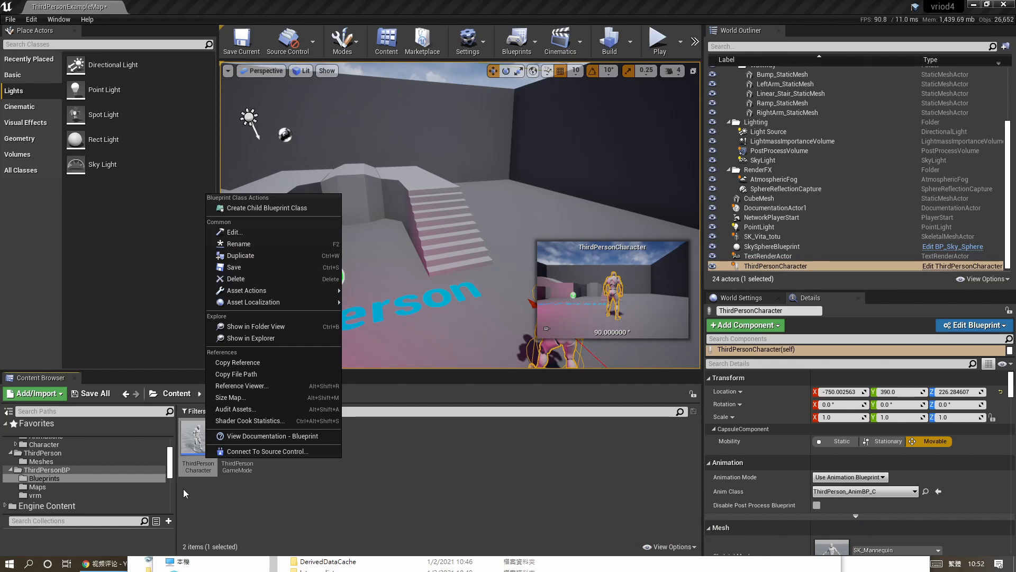
left_click(199, 466)
double_click(200, 467)
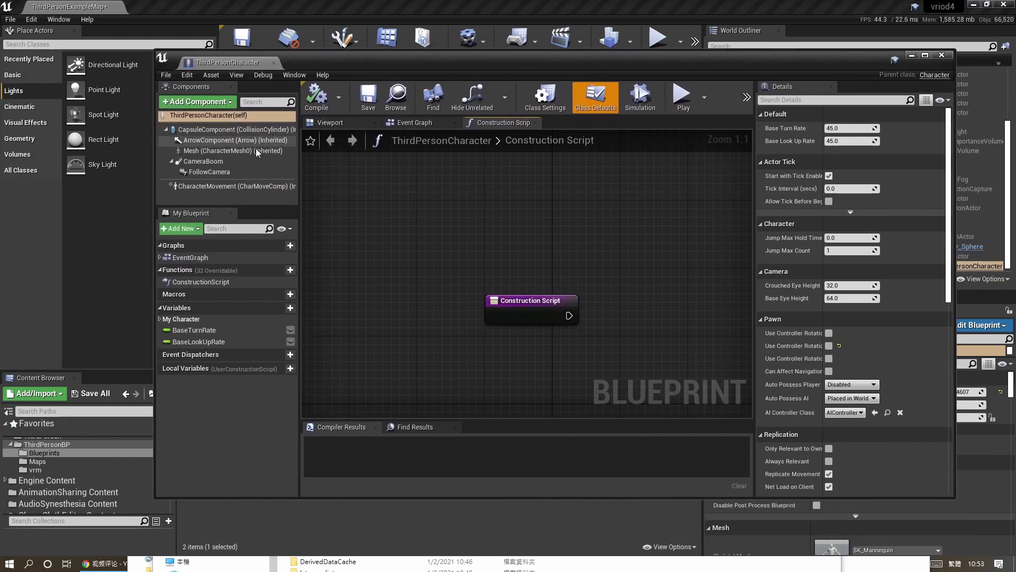
Locate the SK_Mannequin skeletal mesh used by the character's Mesh component and open it.
left_click(257, 151)
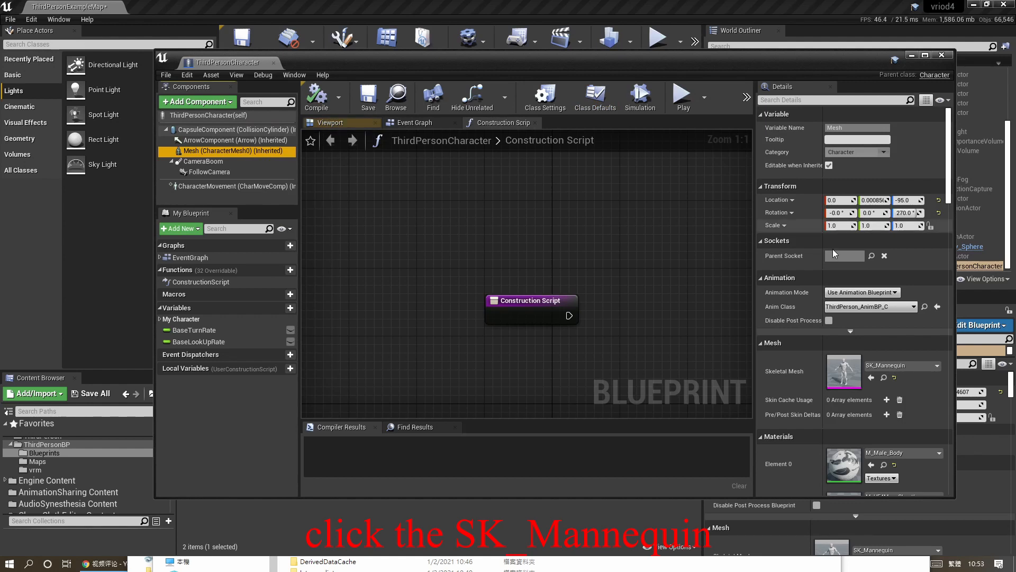
left_click(884, 377)
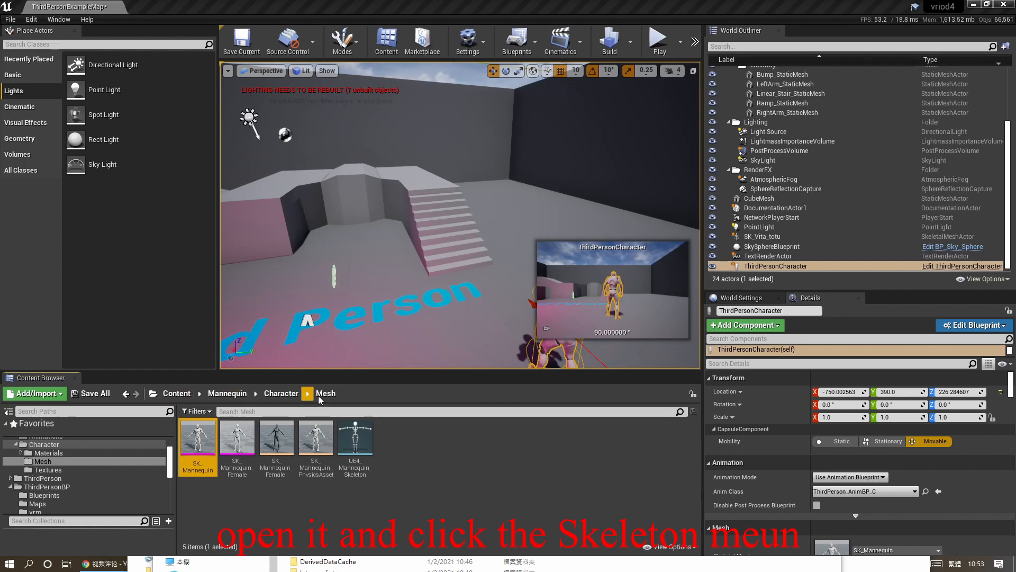
double_click(195, 462)
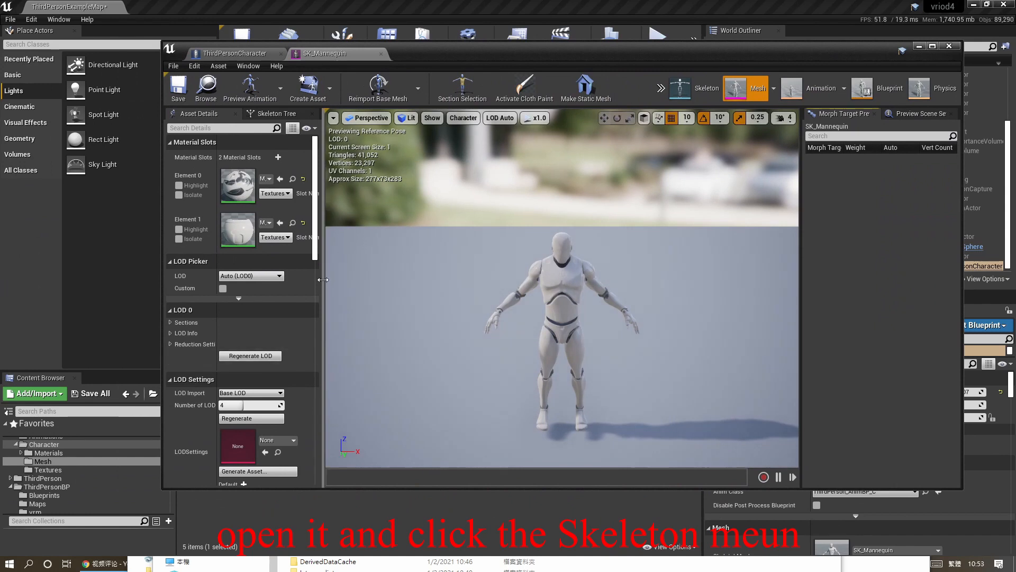
Open the UE4_Mannequin_Skeleton asset from the mesh editor to reach its retarget settings.
left_click(281, 114)
left_click(199, 113)
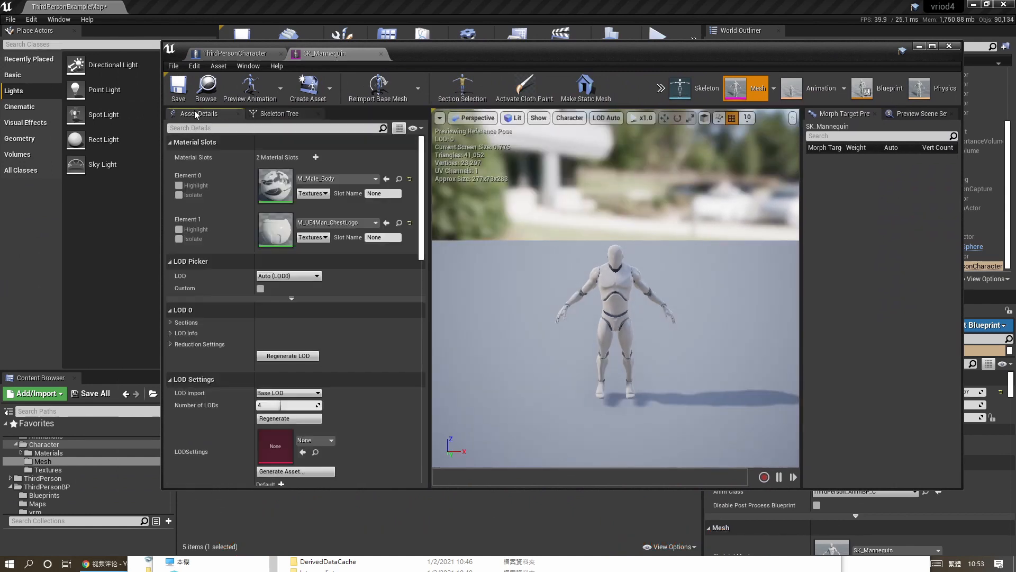
left_click(688, 88)
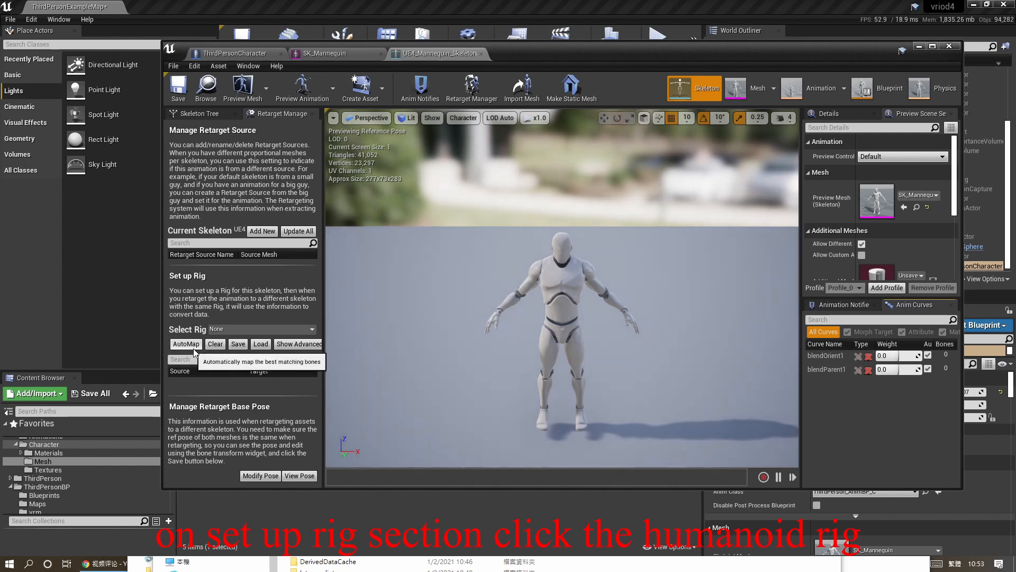
Set the Mannequin skeleton's retarget rig to Humanoid, save the skeleton, and close the editor.
left_click(304, 330)
left_click(276, 349)
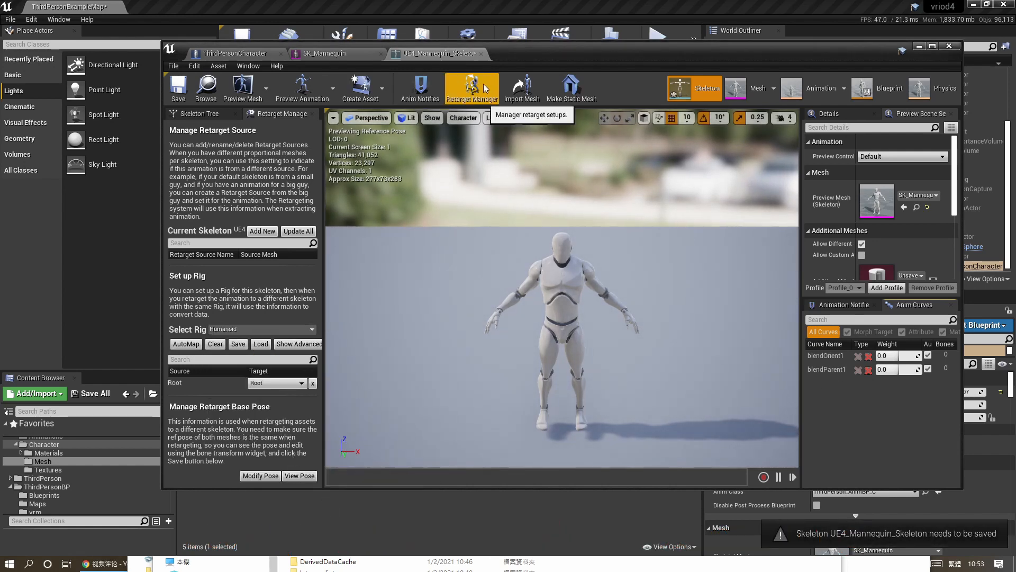
left_click(178, 88)
left_click_drag(535, 55, 0, 101)
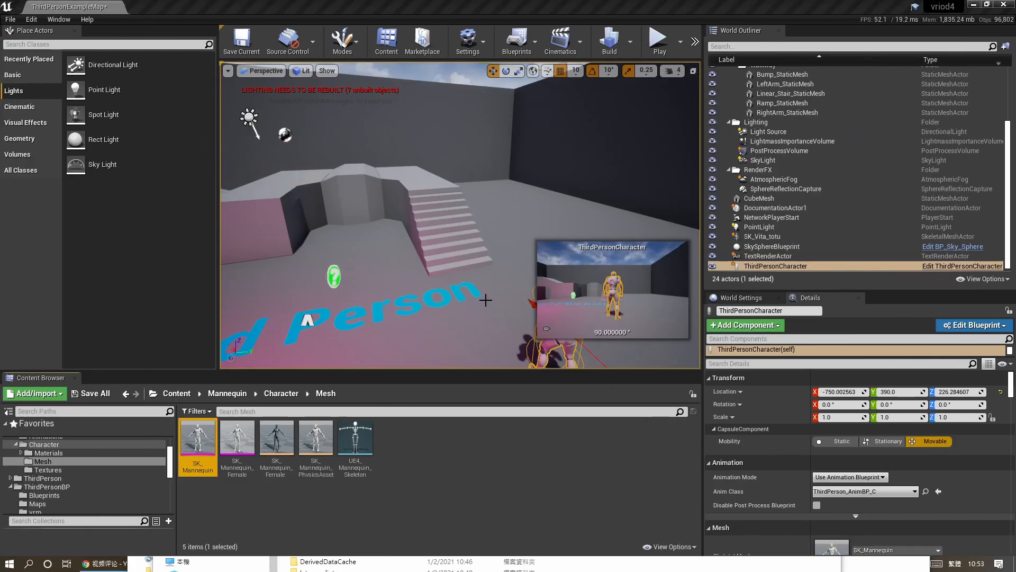
Select the SK_Vita_totu character in the level and open its mesh, then its skeleton SKEL_Vita_totu.
right_click_drag(485, 300, 481, 297)
left_click(294, 269)
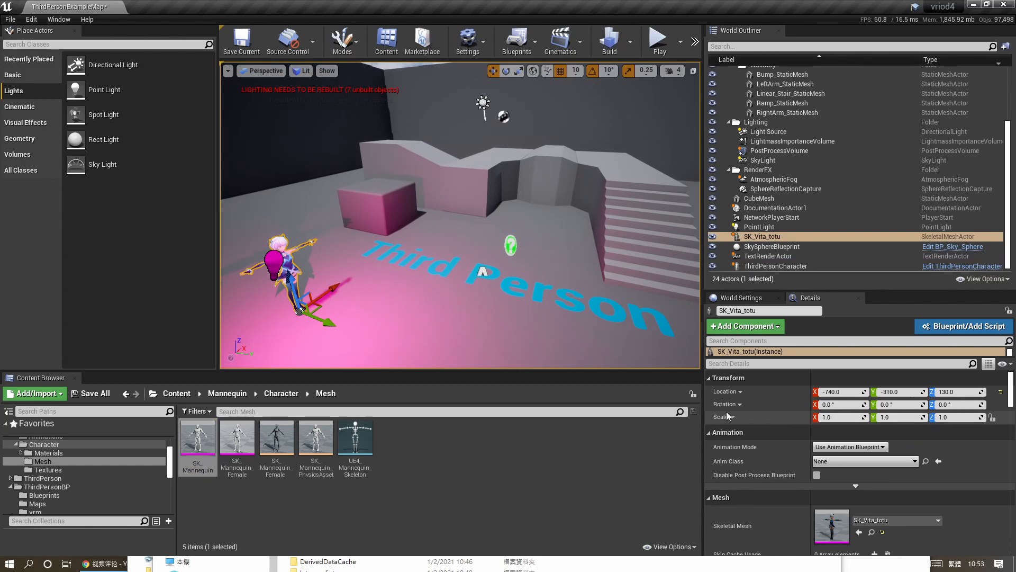
left_click(871, 532)
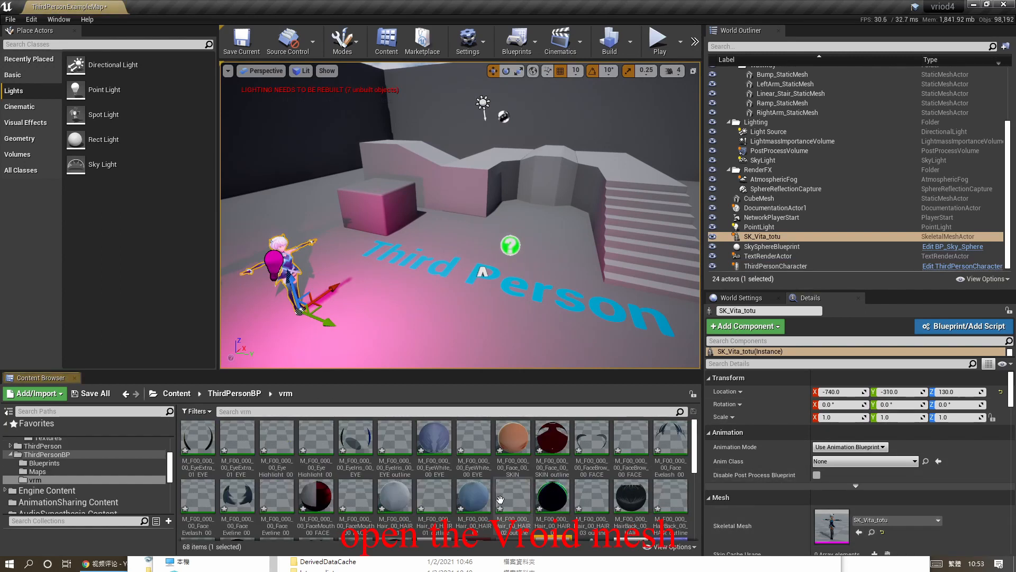
double_click(555, 501)
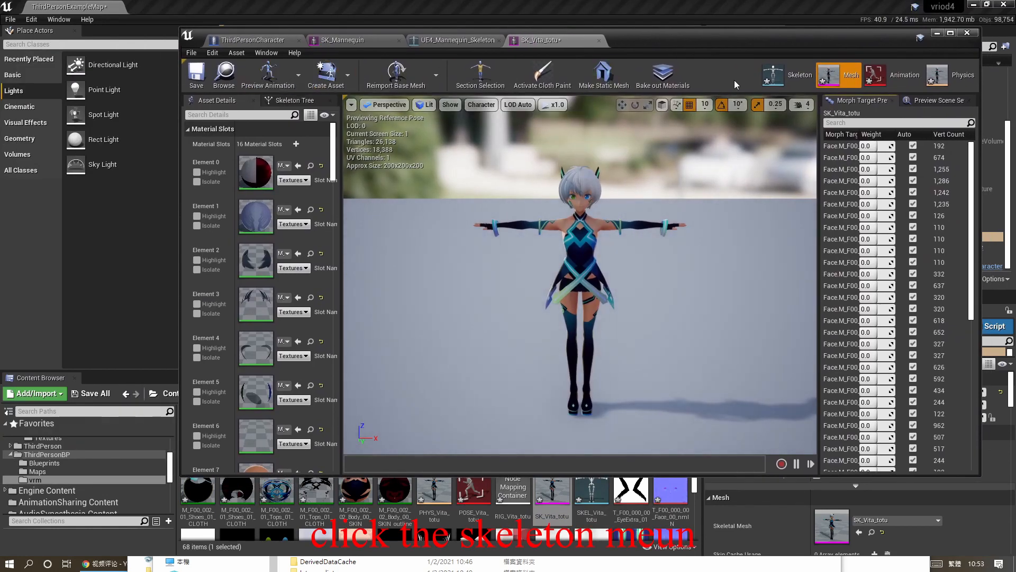
left_click(788, 79)
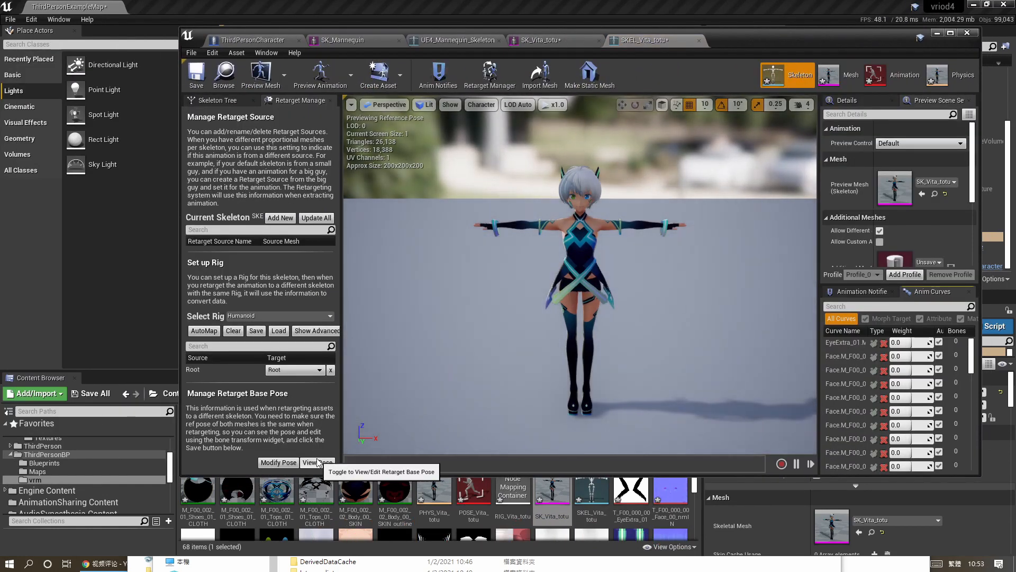
Add SK_Vita_totu as a retarget source on the Vita skeleton, toggle the retarget base pose view, and save.
left_click(286, 222)
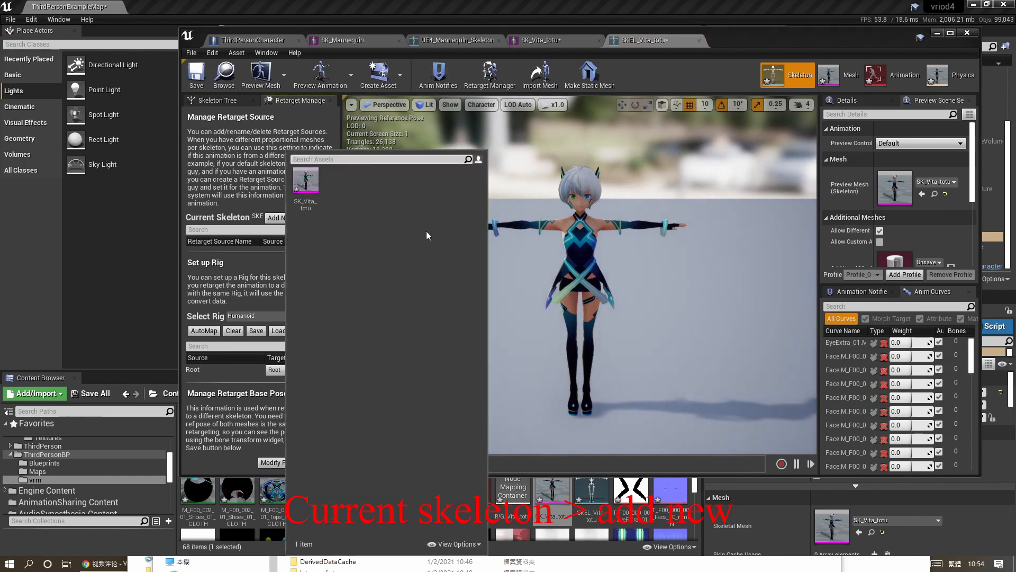
left_click(303, 181)
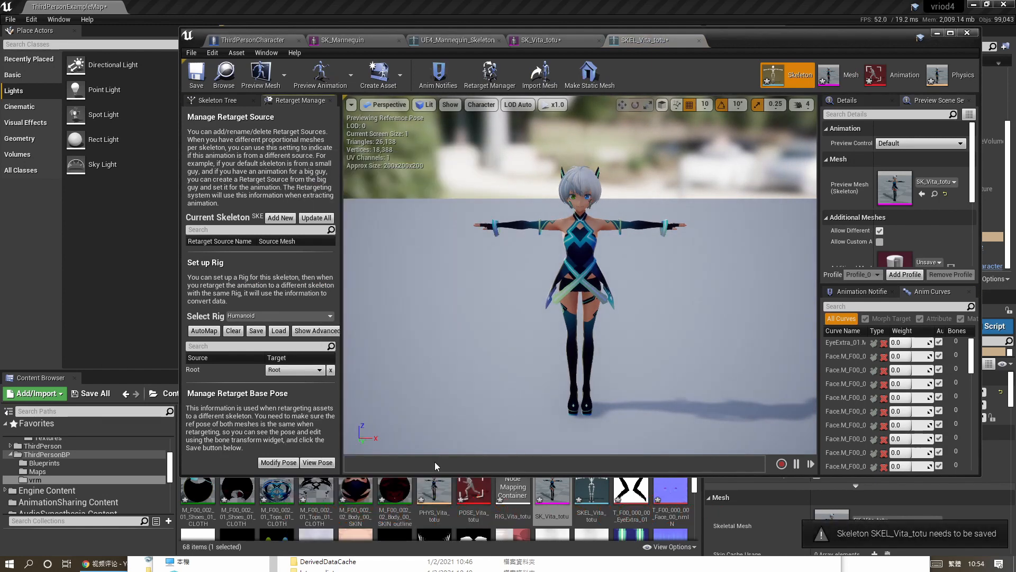
left_click(318, 462)
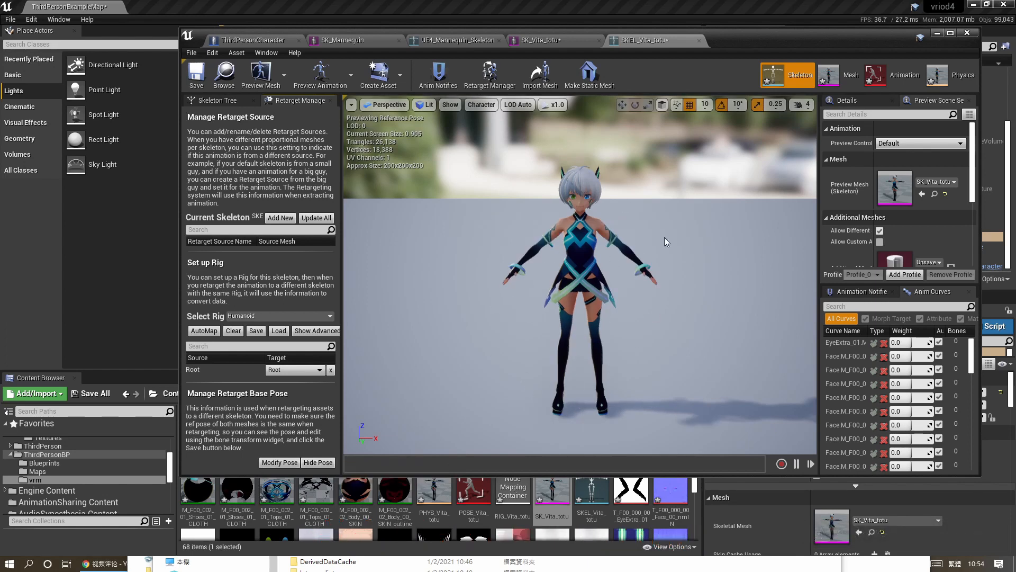
left_click(197, 74)
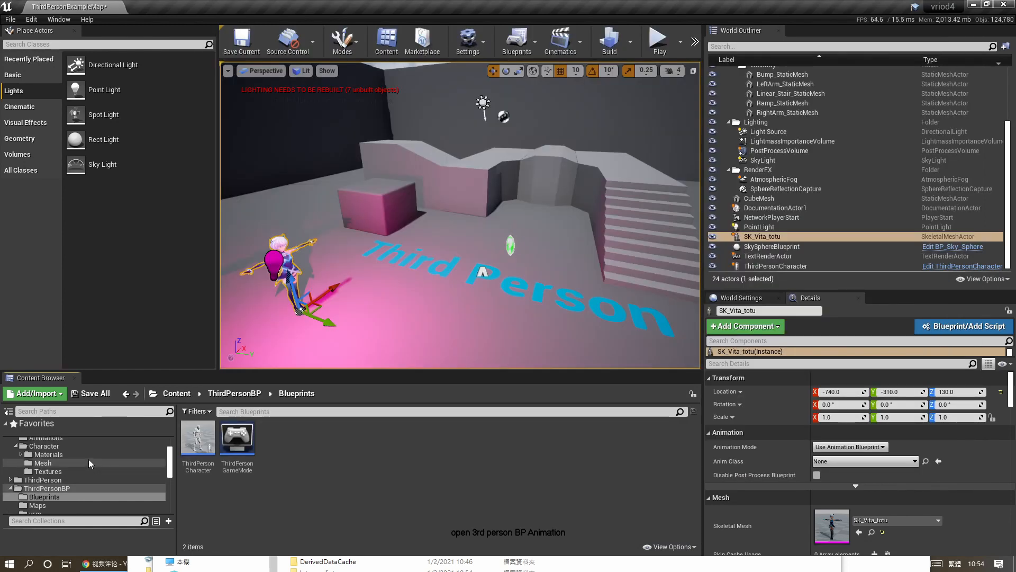
Duplicate and retarget the Mannequin's ThirdPerson_AnimBP and its animations to the SKEL_Vita_totu skeleton.
scroll(88, 459, "up", 2)
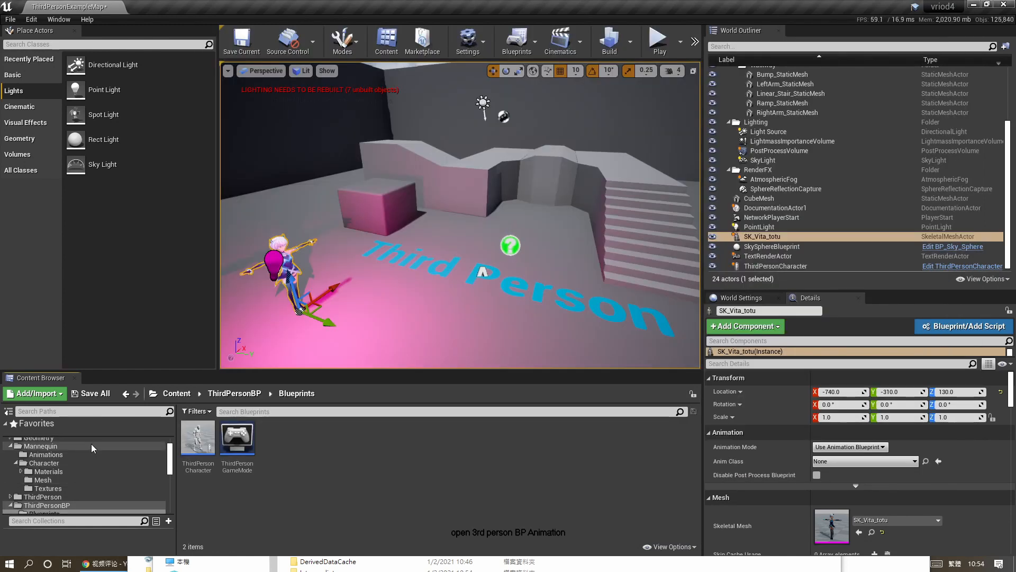
left_click(91, 447)
left_click(85, 454)
left_click(193, 450)
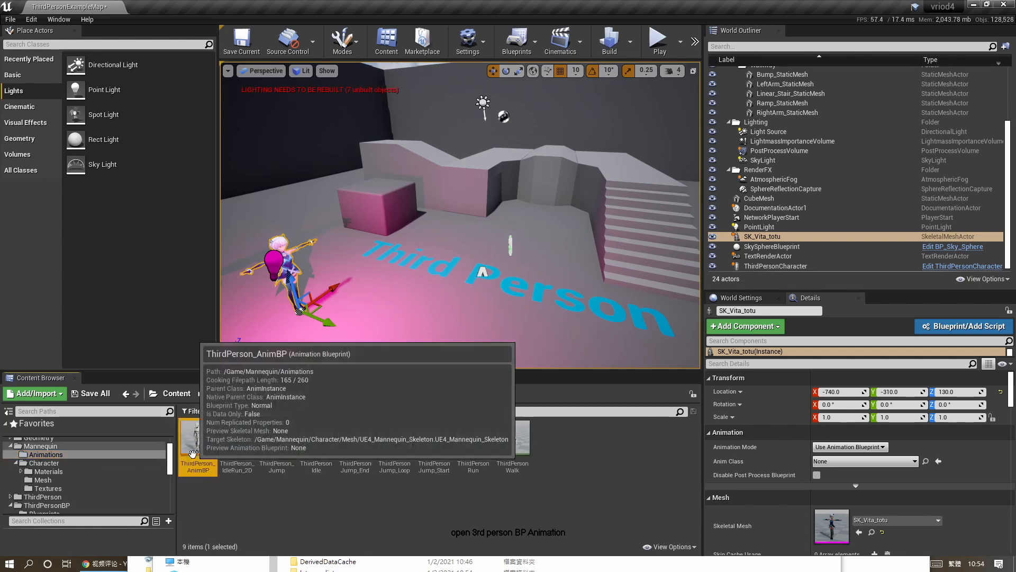
right_click(193, 452)
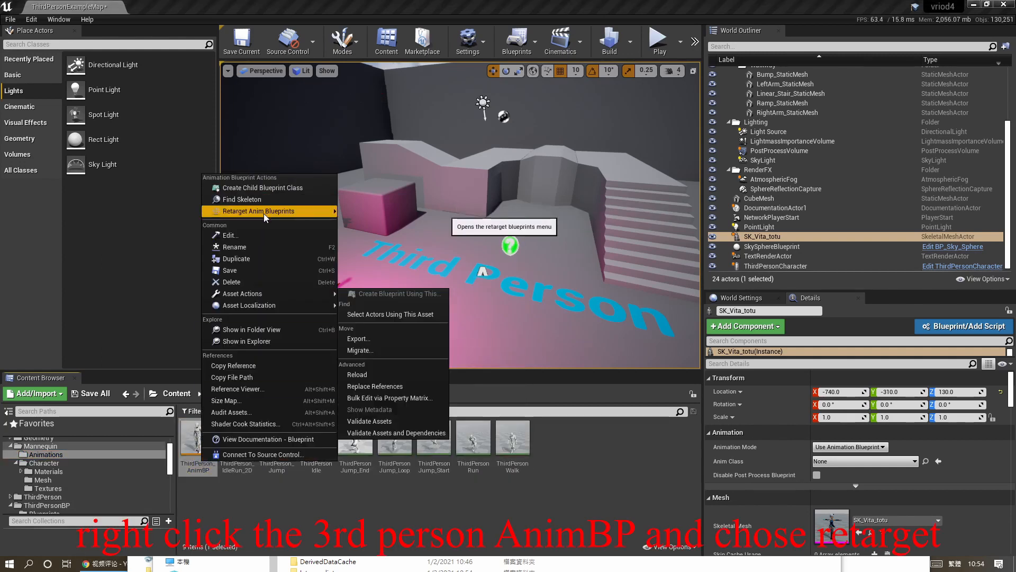
mouse_move(263, 214)
left_click(392, 210)
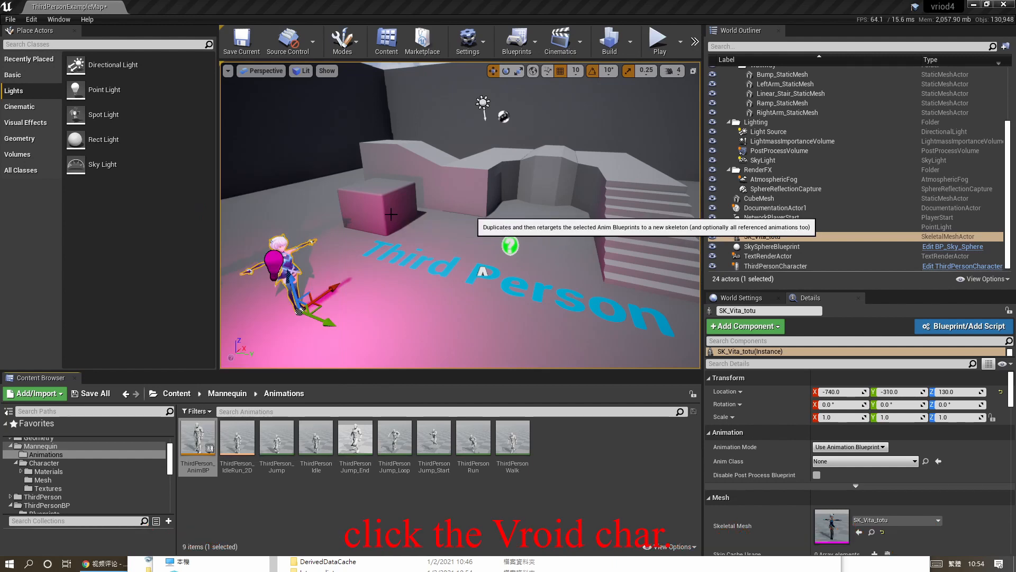
left_click(285, 207)
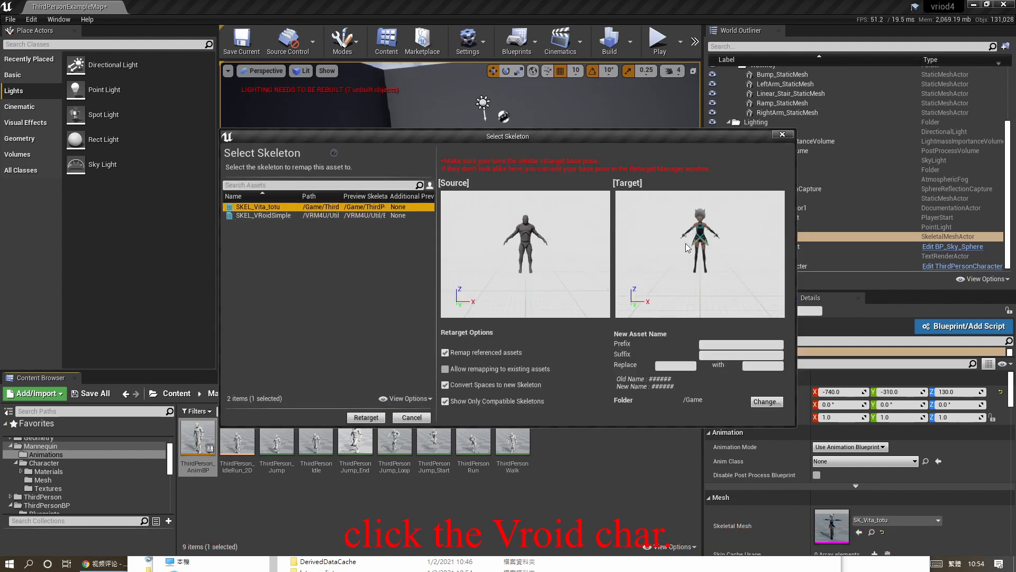
left_click(365, 418)
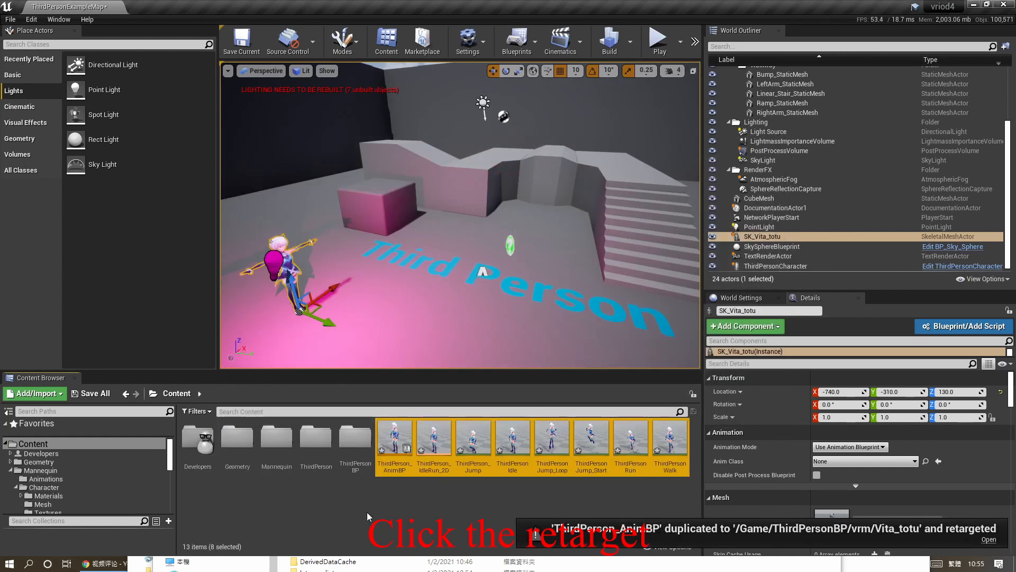
Create a new folder named vita in the Content folder.
right_click(370, 516)
left_click(402, 204)
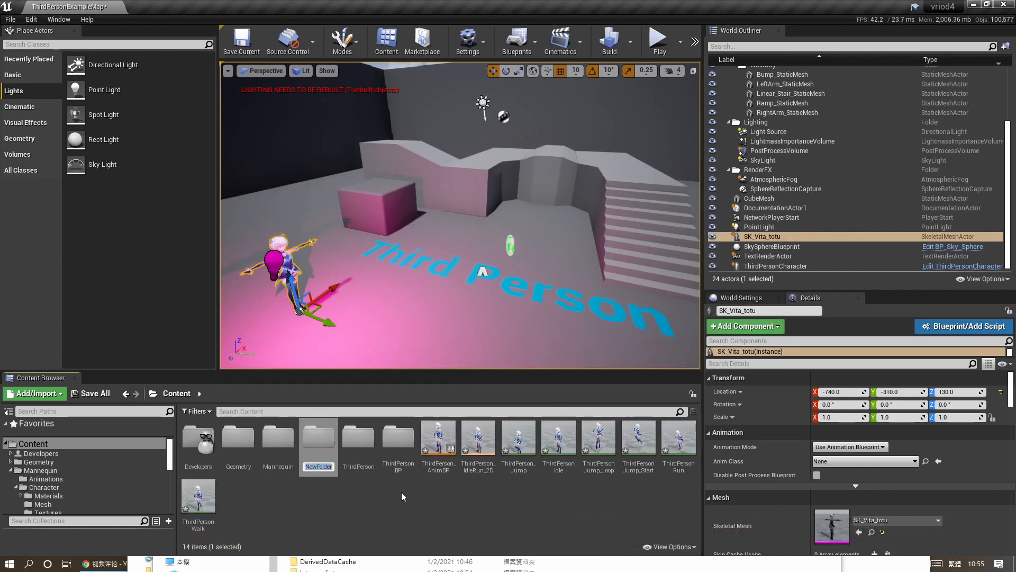
type("vita")
key("Return")
Rename the retargeted ThirdPerson_AnimBP to vita_AnimBP.
left_click(438, 469)
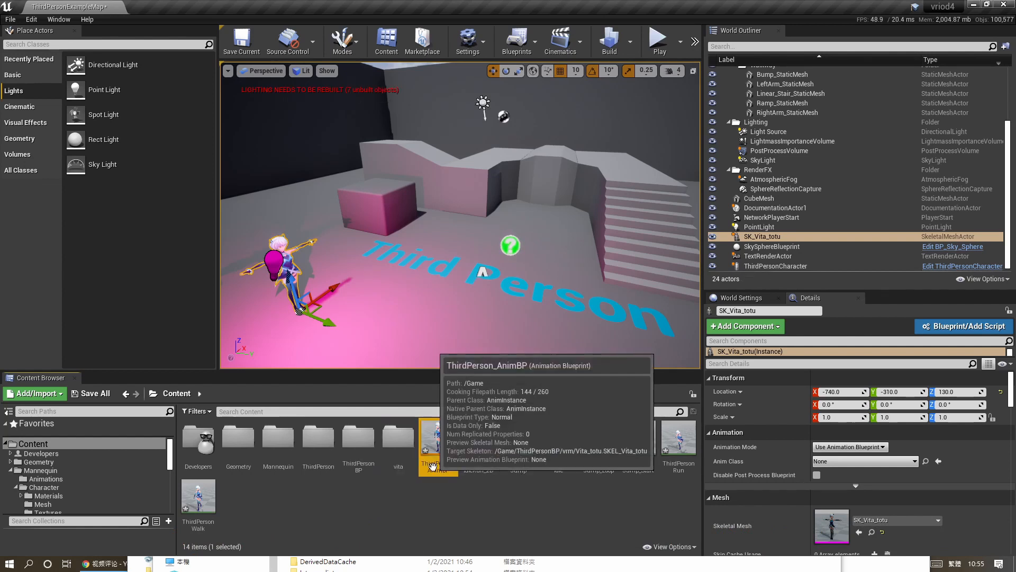
left_click(437, 468)
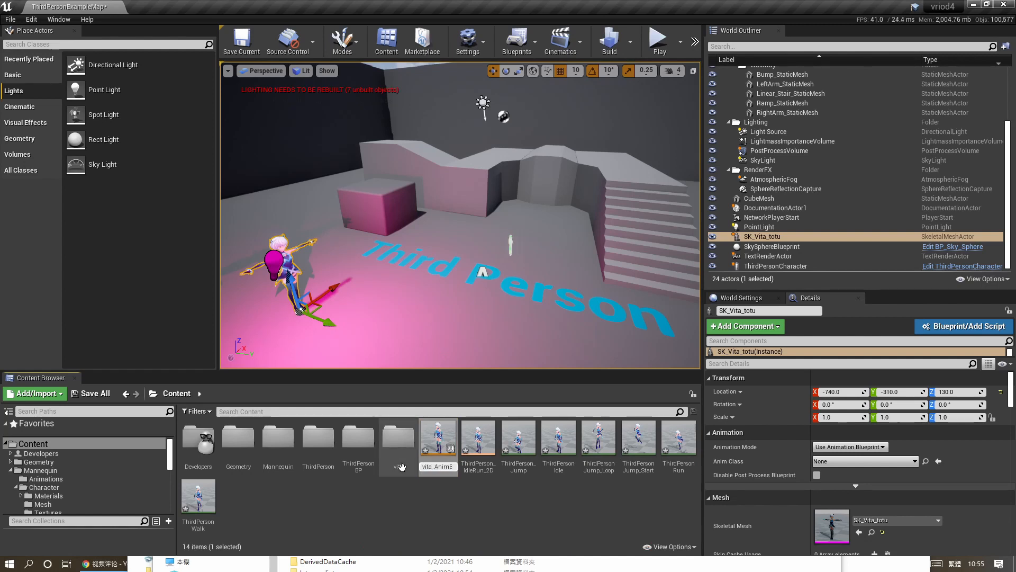
type("vita")
key("Return")
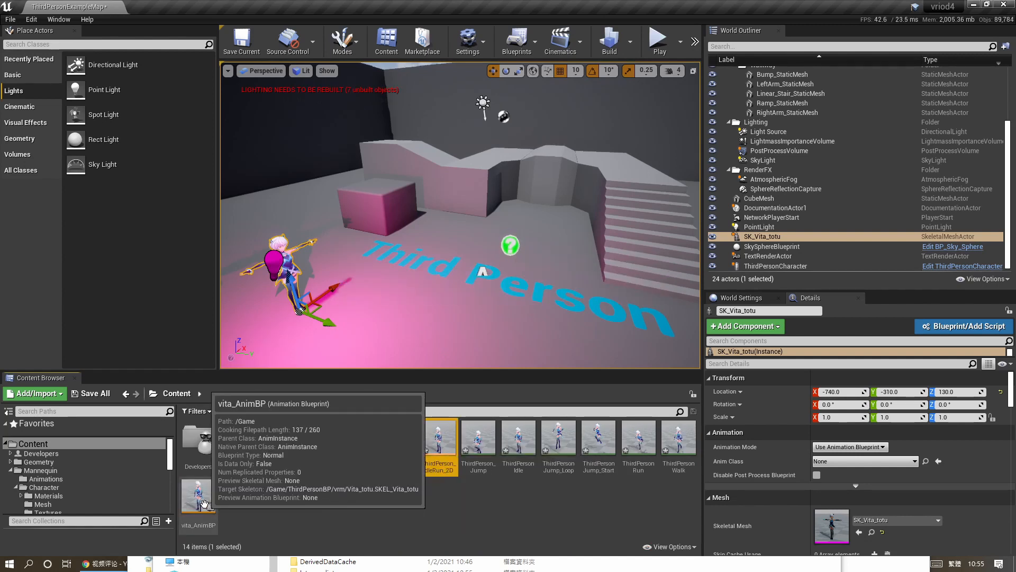
Move the eight retargeted animation assets into the vita folder.
left_click(440, 440, "shift")
left_click_drag(439, 439, 396, 445)
left_click(420, 457)
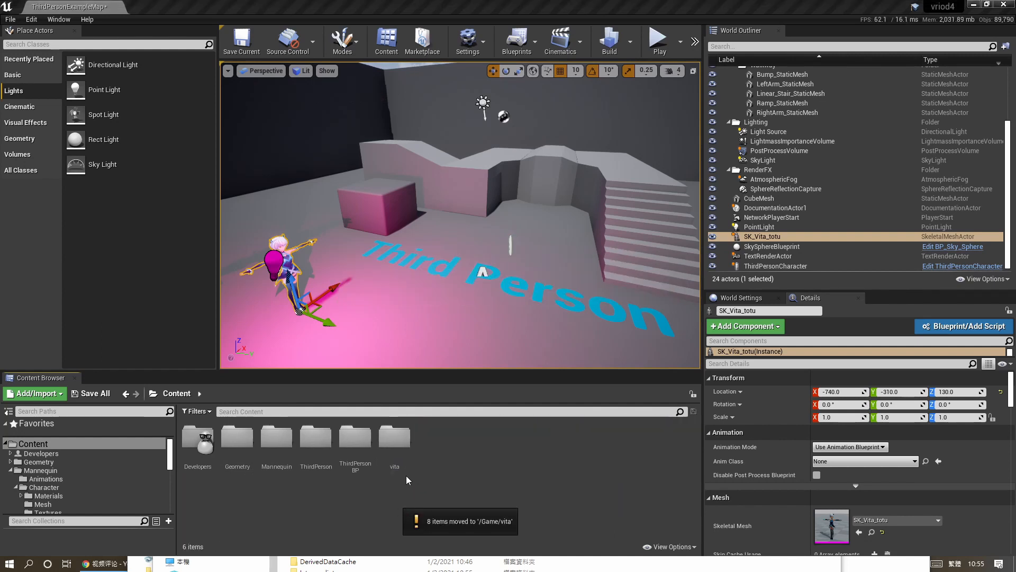
Open vita_AnimBP from the vita folder and switch to its AnimGraph.
double_click(398, 439)
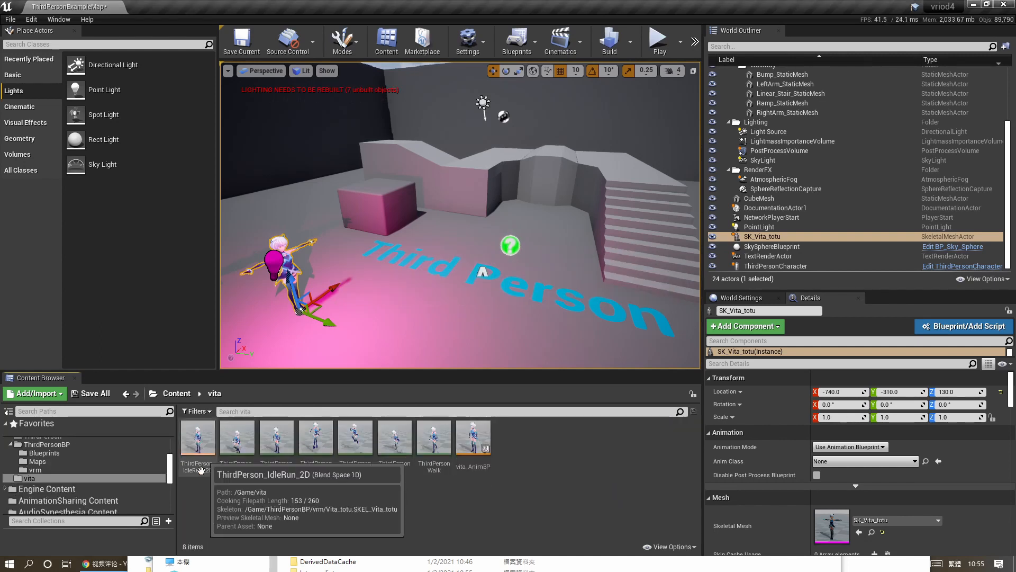
double_click(473, 437)
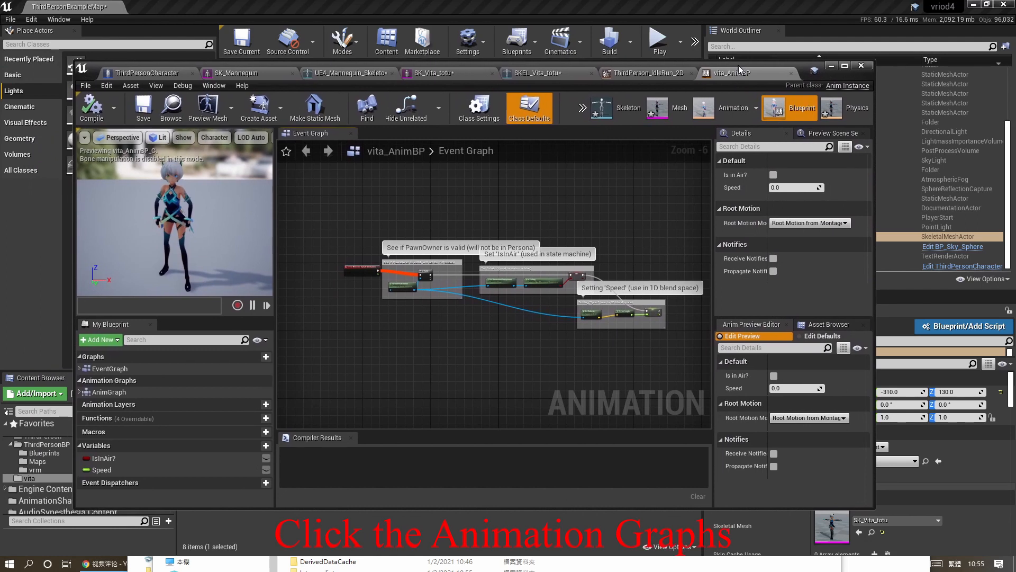
double_click(119, 385)
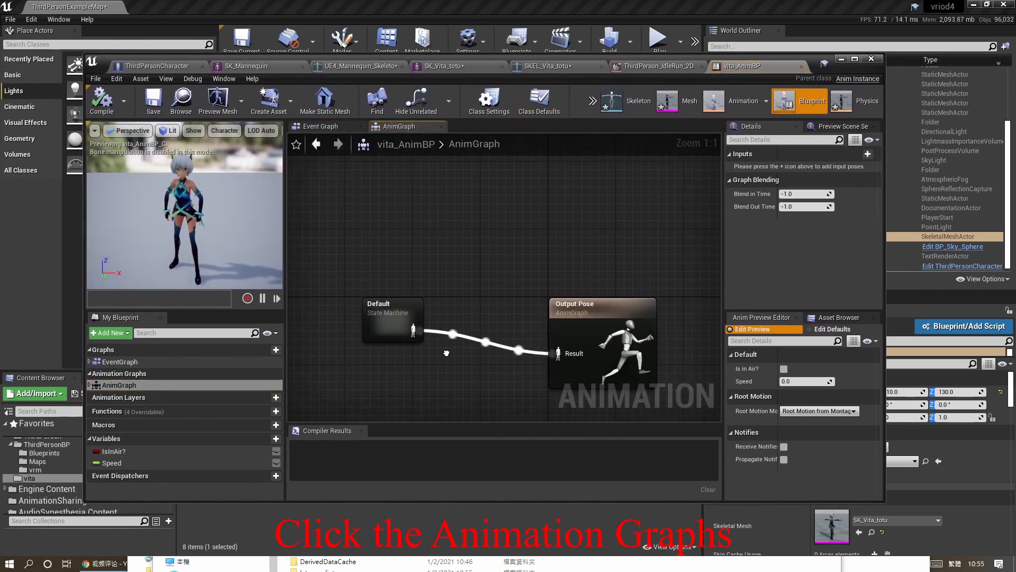
Add a VrmSpringBone node to the AnimGraph and connect the Default state machine's output to it.
right_click(432, 229)
type("spr")
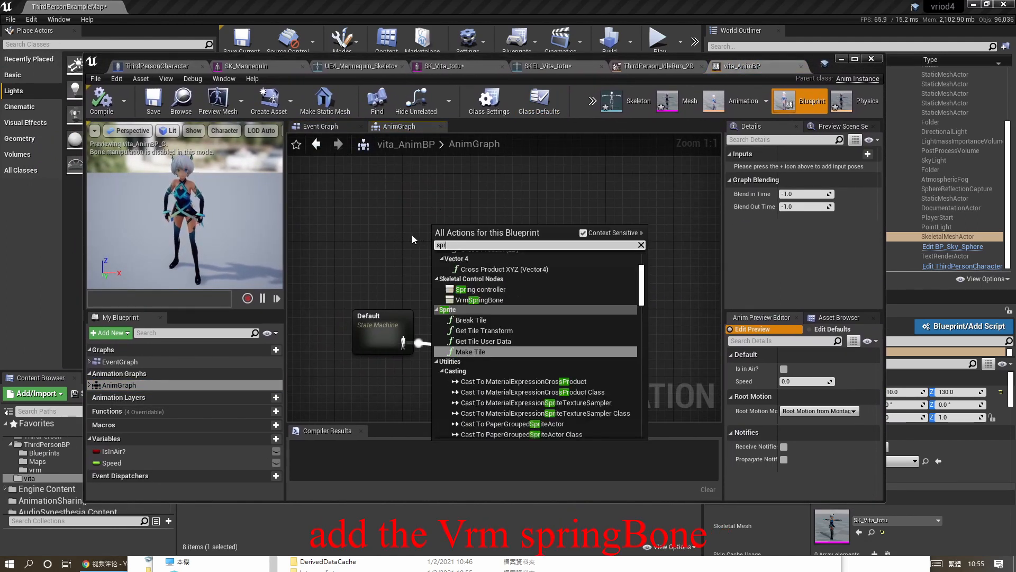
left_click(486, 299)
left_click_drag(404, 343, 449, 253)
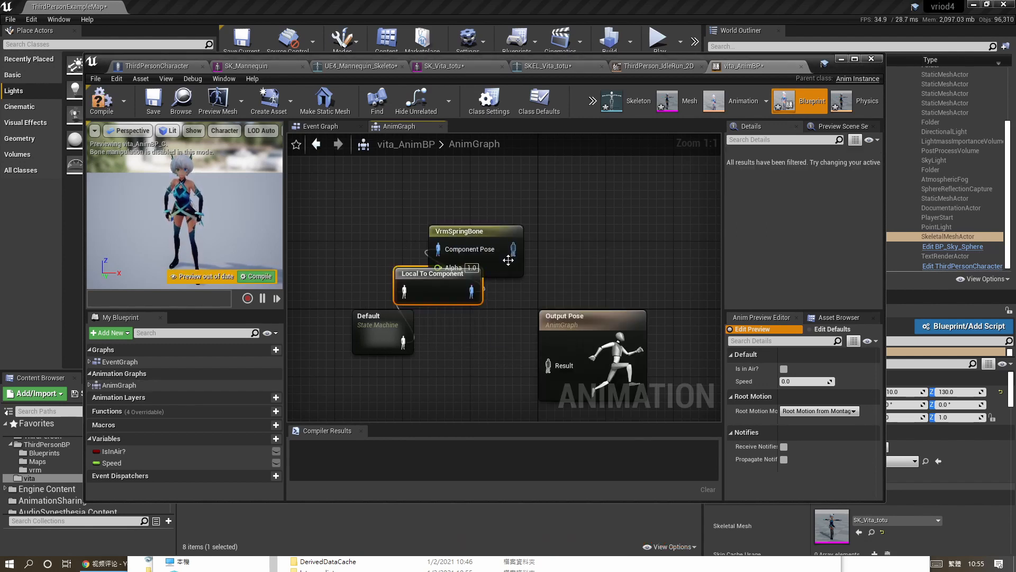
Connect the VrmSpringBone node to Output Pose and set its Vrm Meta Object to VM_Vita_totu_VrmMeta.
left_click_drag(512, 248, 549, 365)
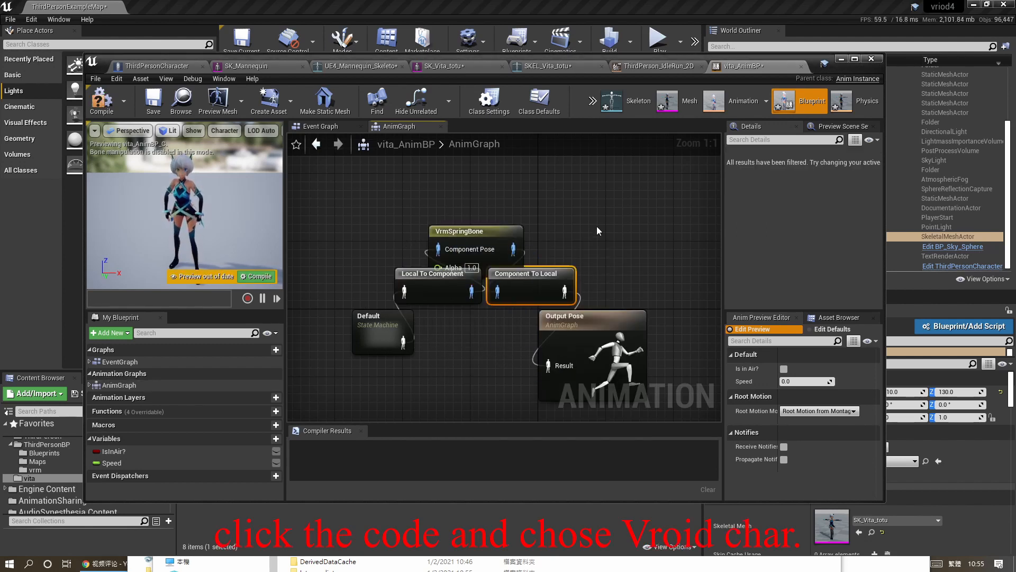
right_click_drag(597, 230, 555, 268)
left_click(444, 271)
right_click_drag(674, 218, 573, 254)
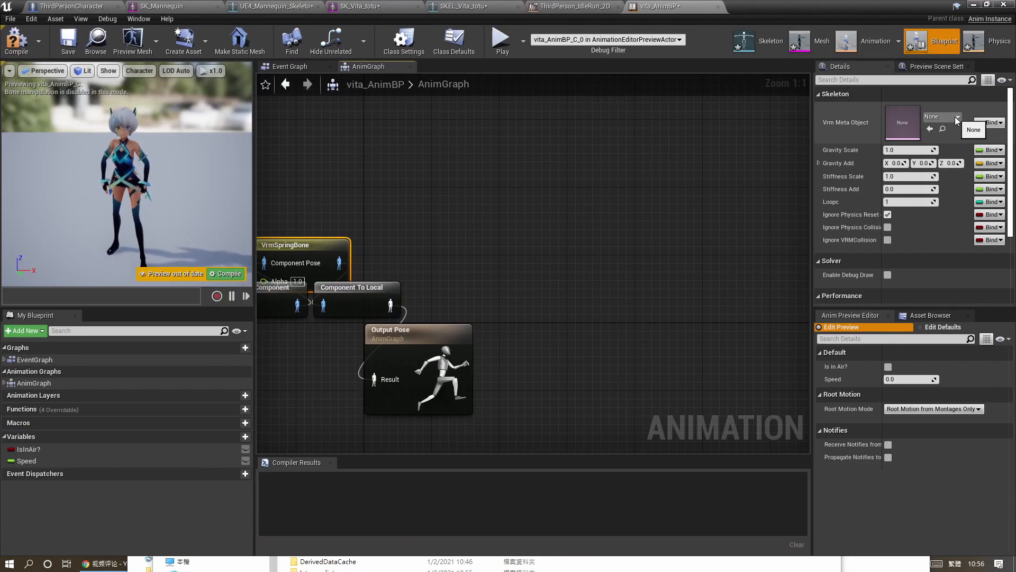
left_click(956, 117)
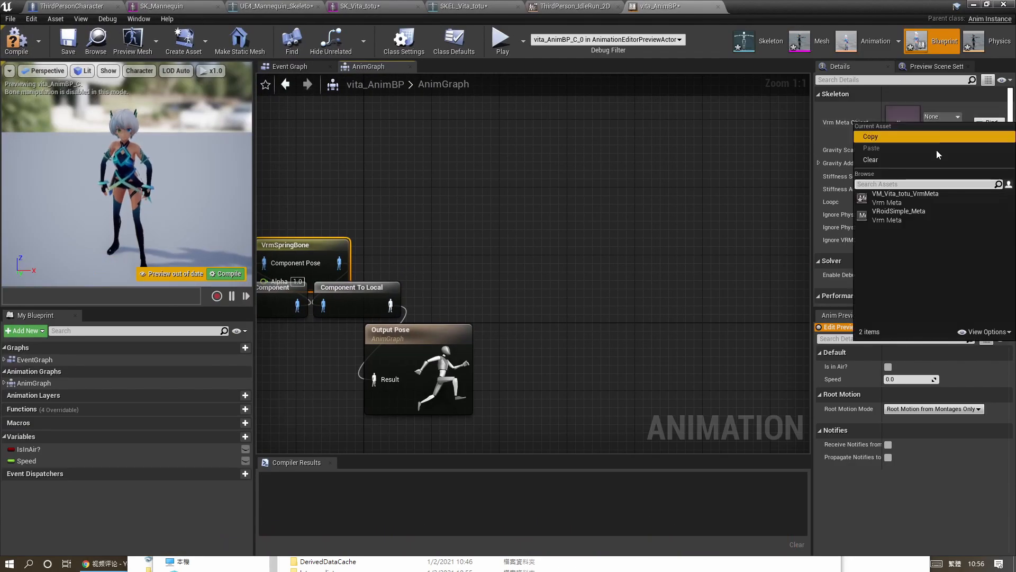
right_click_drag(494, 207, 750, 200)
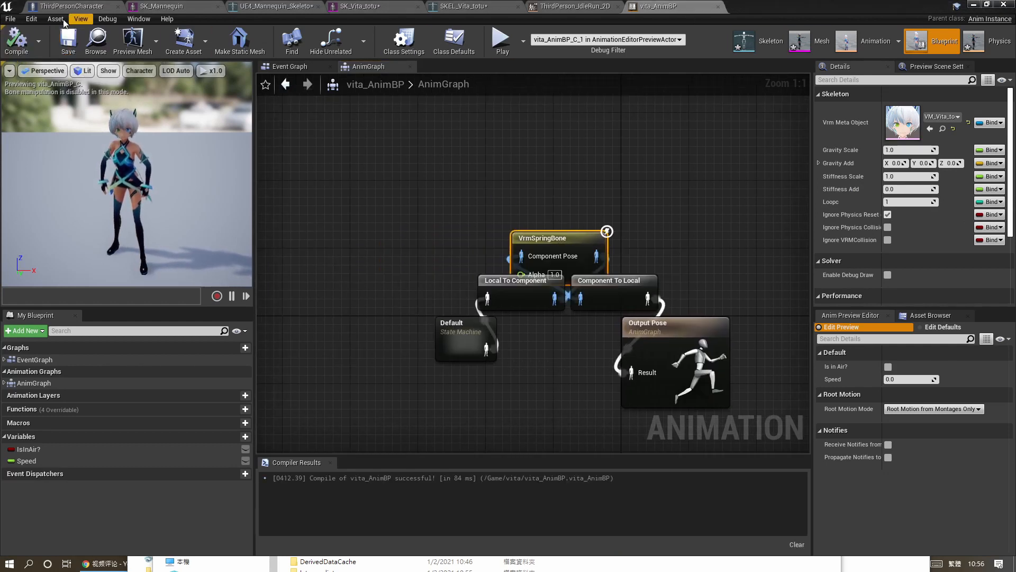
Save vita_AnimBP and return to the level editor.
left_click(10, 19)
left_click(47, 77)
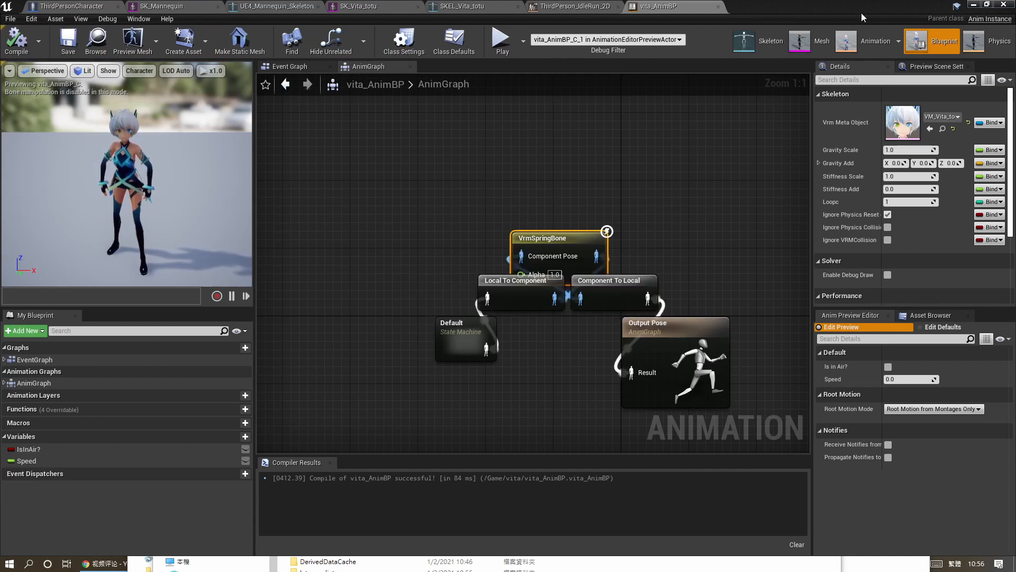
left_click_drag(862, 13, 0, 159)
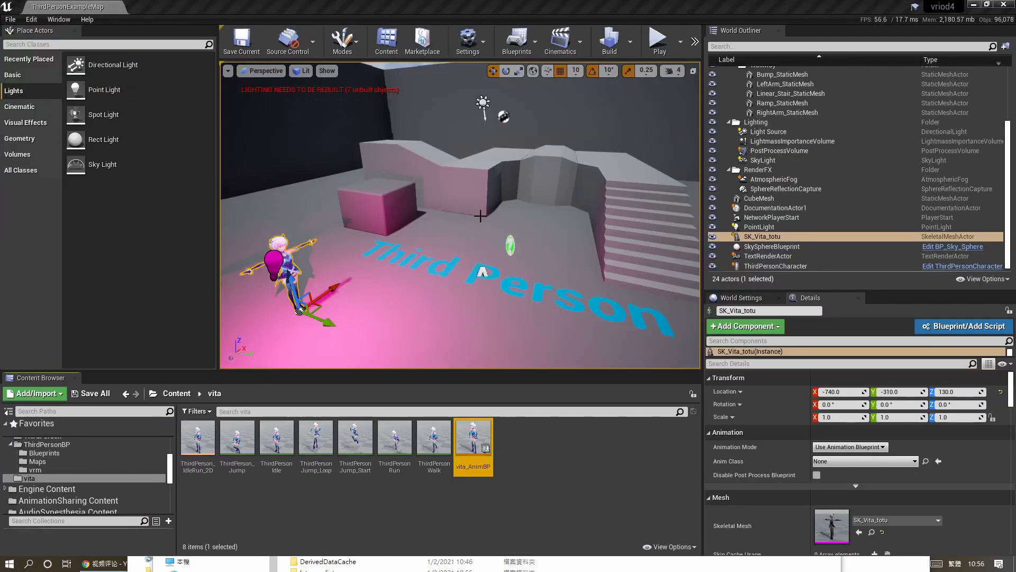
Set the ThirdPersonCharacter's Skeletal Mesh to SK_Vita_totu and its Anim Class to vita_AnimBP_C.
right_click_drag(480, 216, 564, 222)
left_click(524, 286)
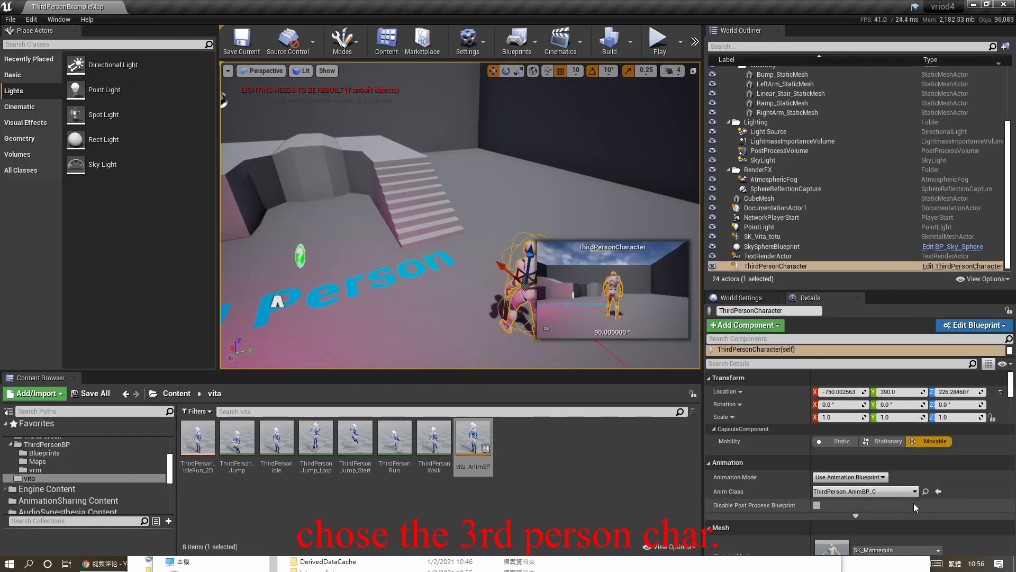
scroll(945, 456, "down", 3)
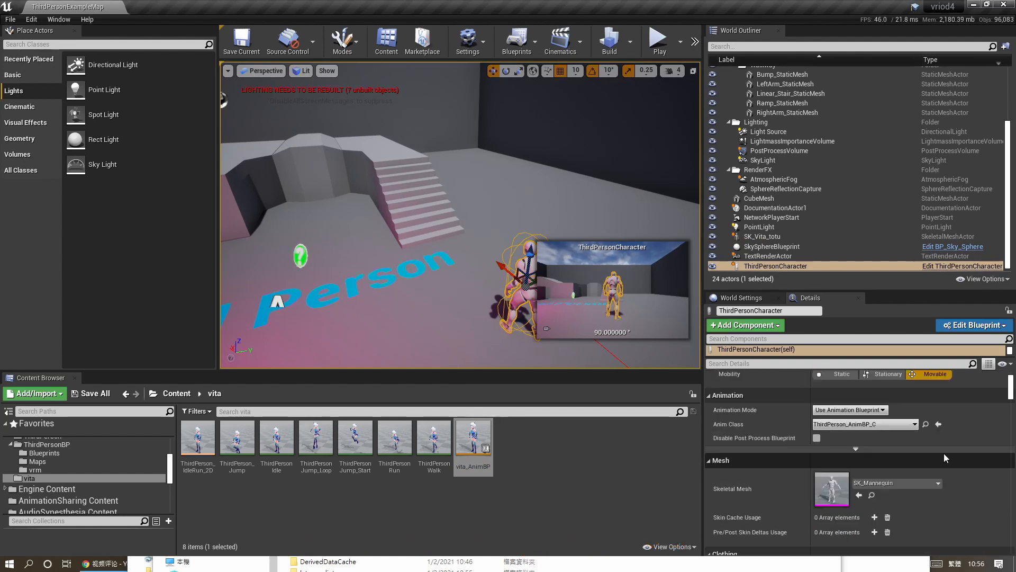
left_click(932, 482)
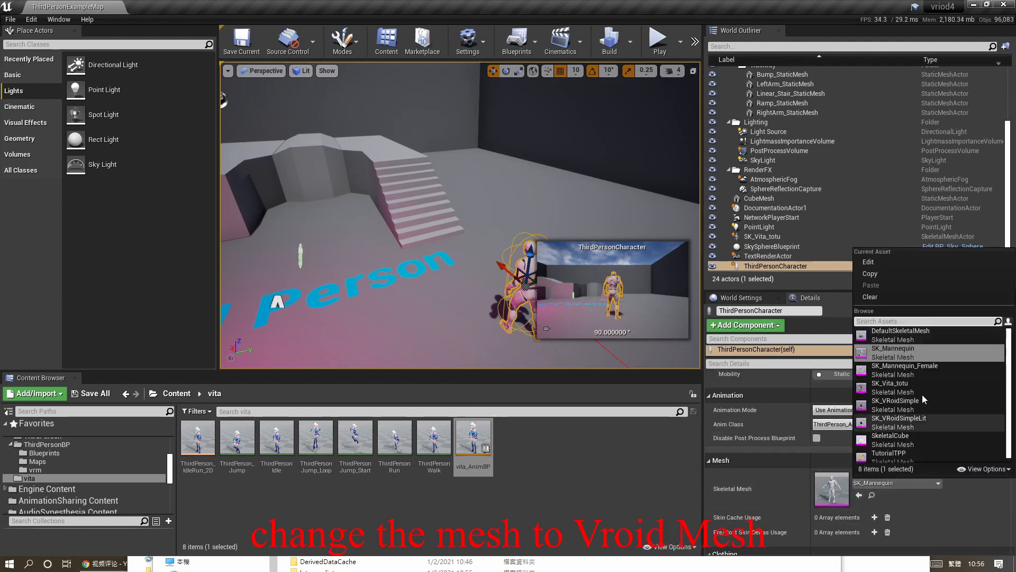
left_click(894, 321)
type("v")
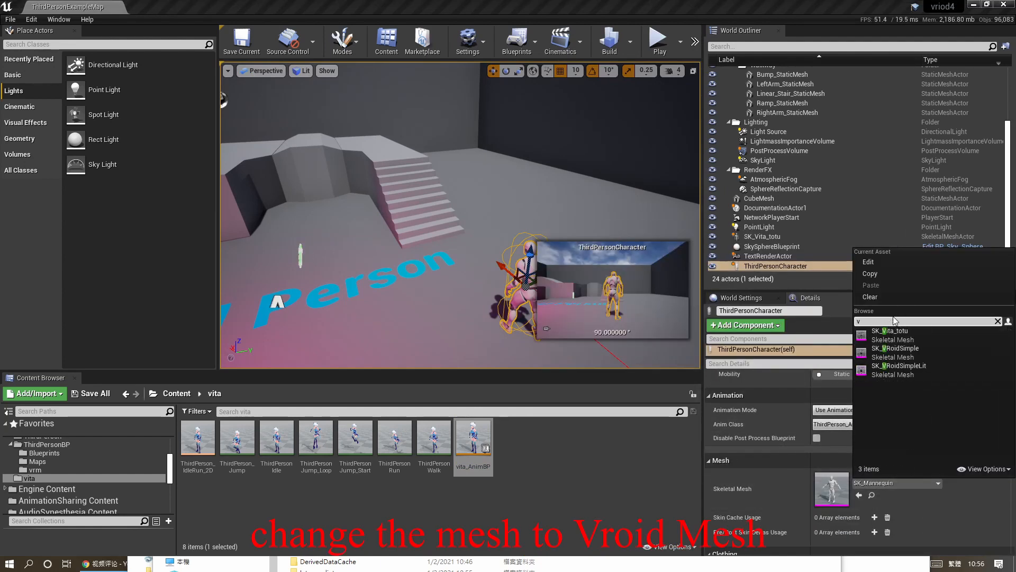
left_click(948, 335)
left_click(900, 425)
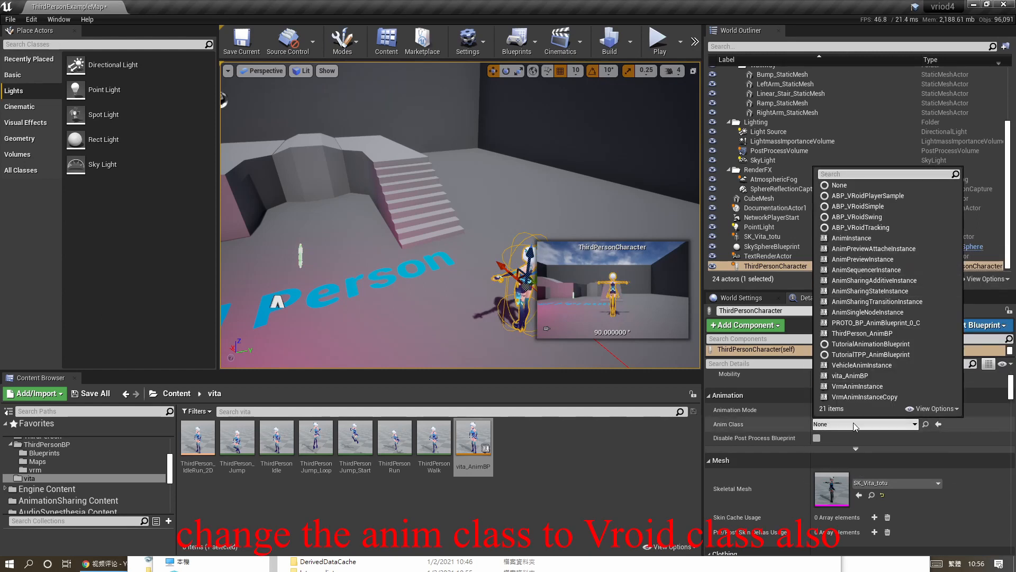
left_click(850, 375)
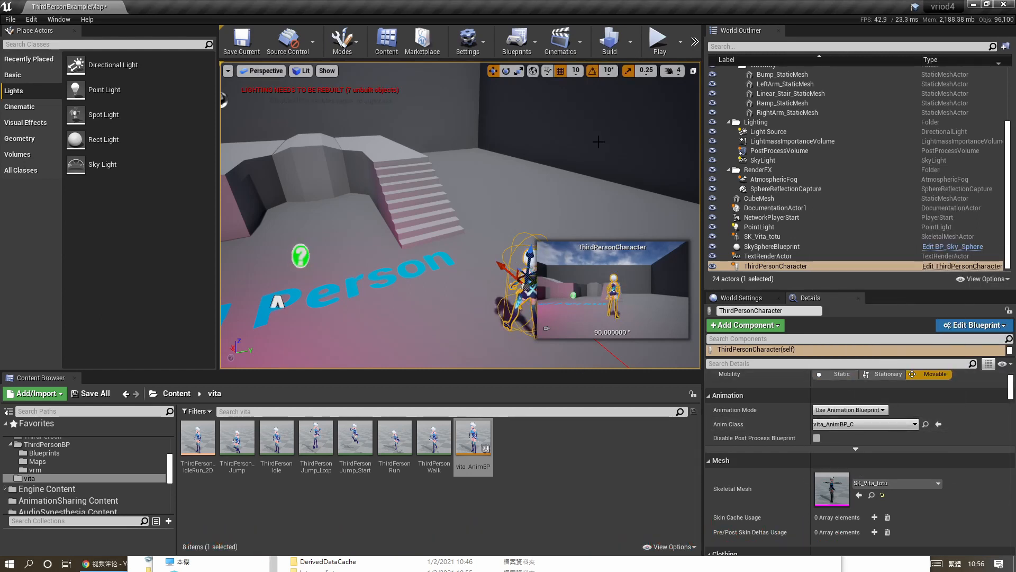
Save the current level and start playing it in the editor.
left_click(249, 47)
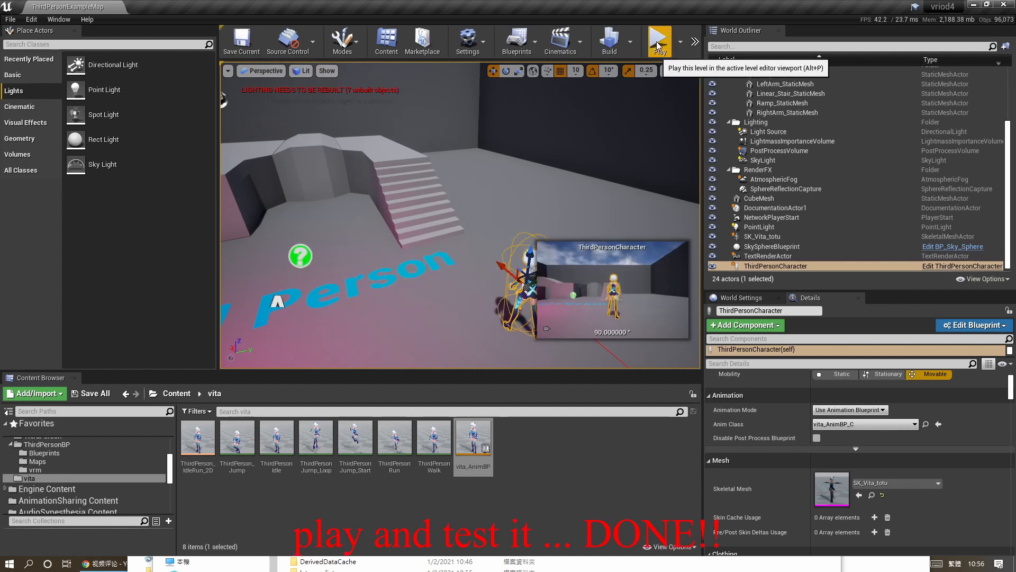
left_click(659, 41)
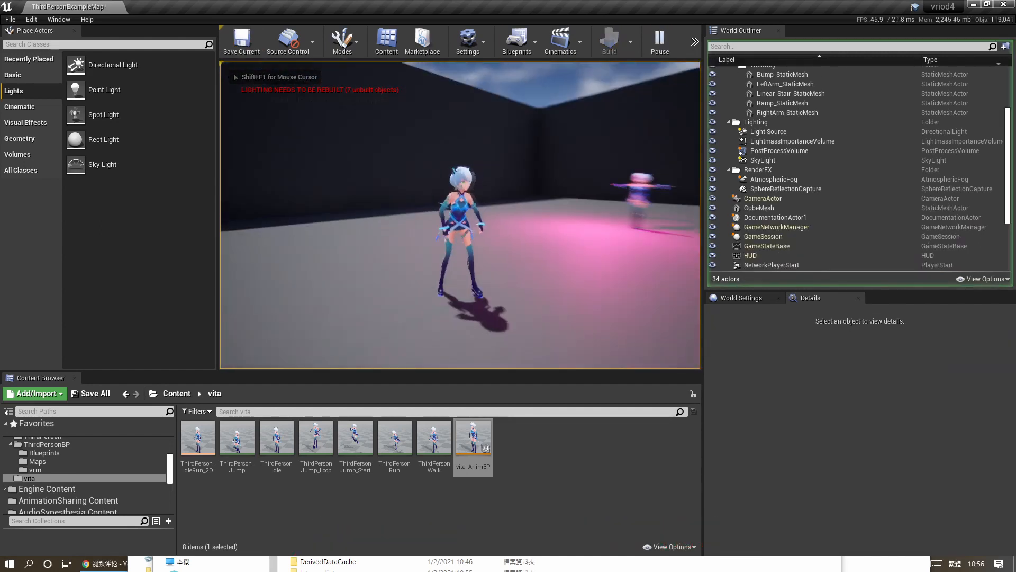
Walk, strafe and jump the character around the level to test its animation, spring bones and lighting.
key("w")
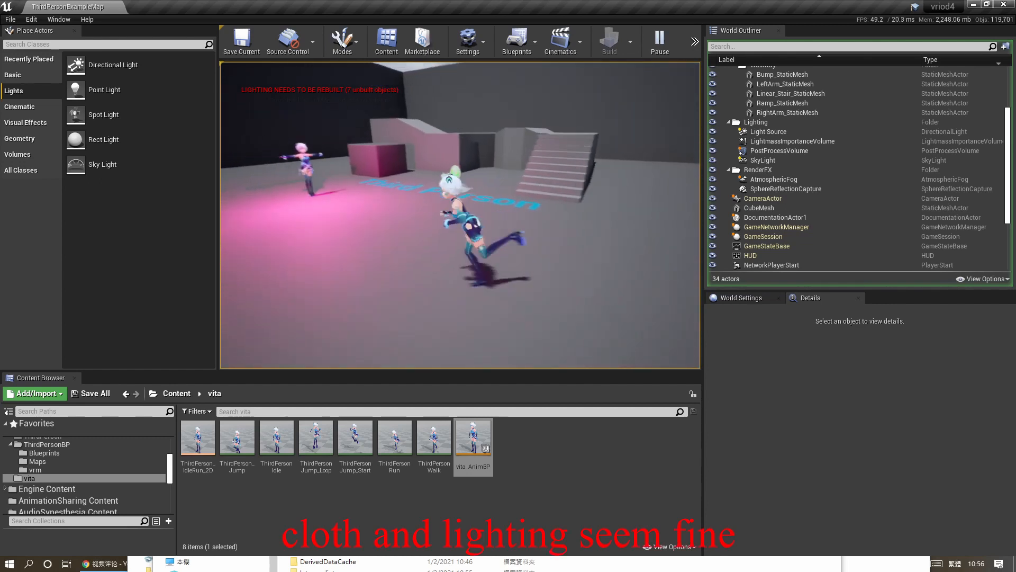
key("a")
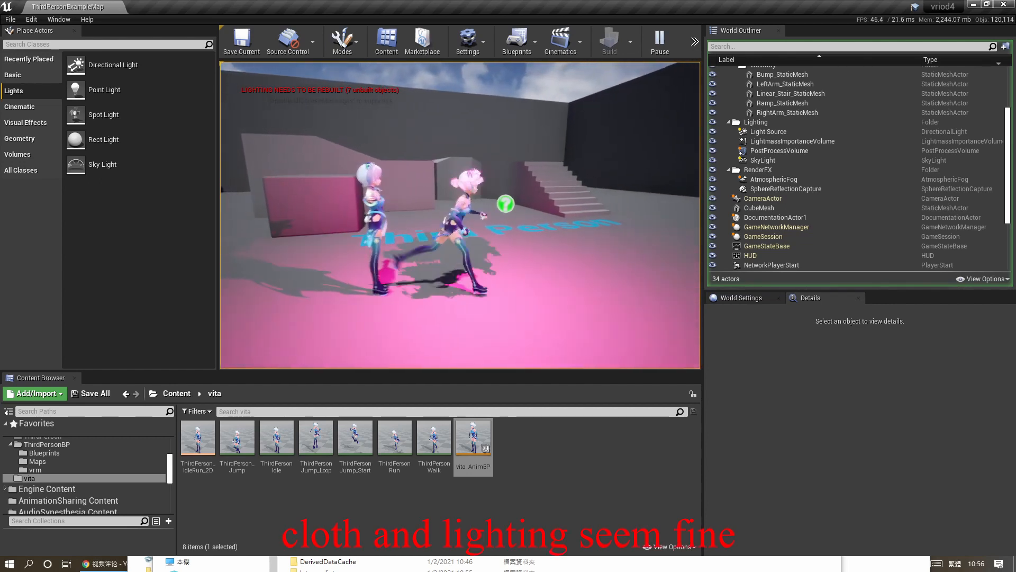
key("d")
key("space")
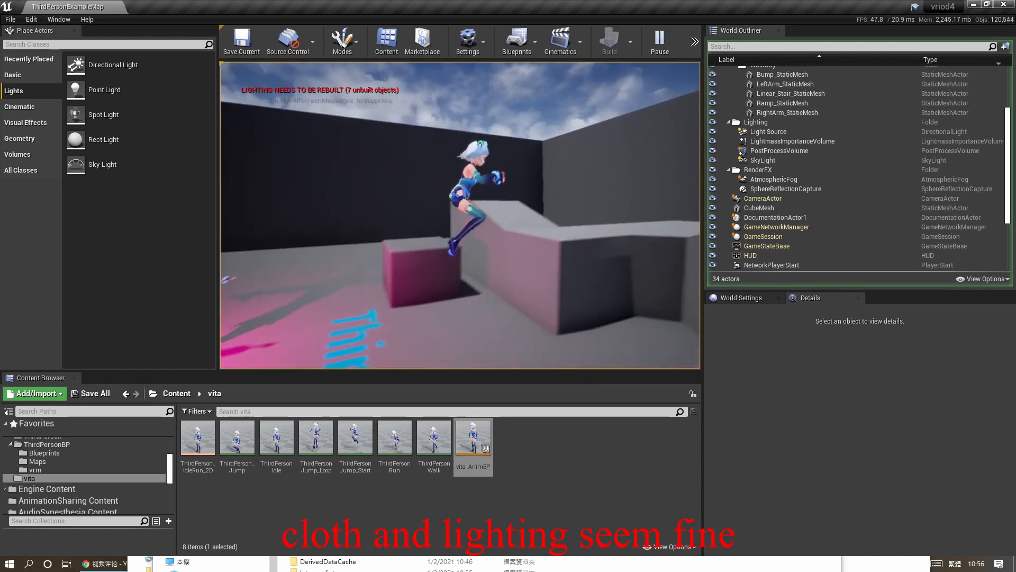
key("s")
key("a")
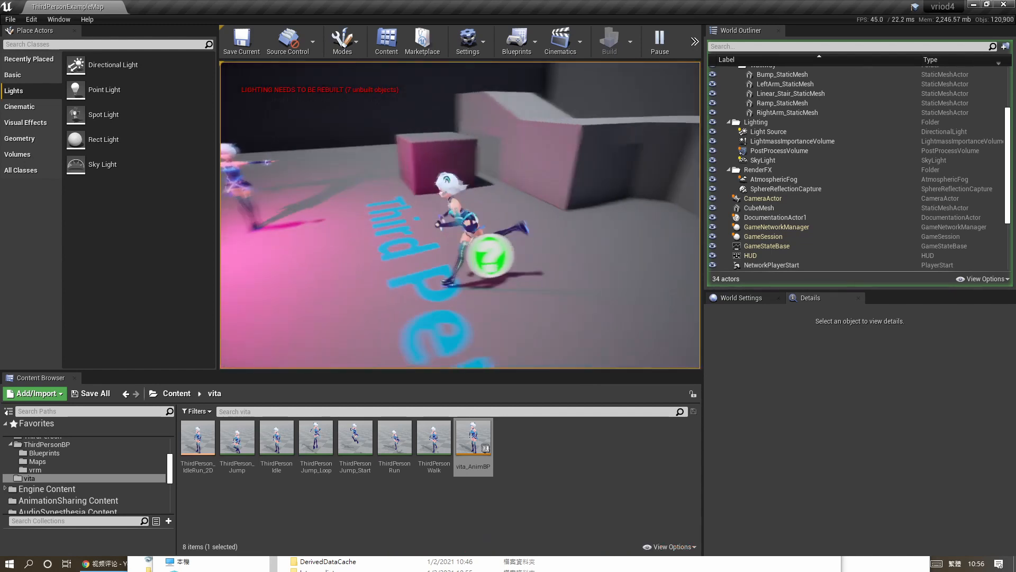
key("s")
key("d")
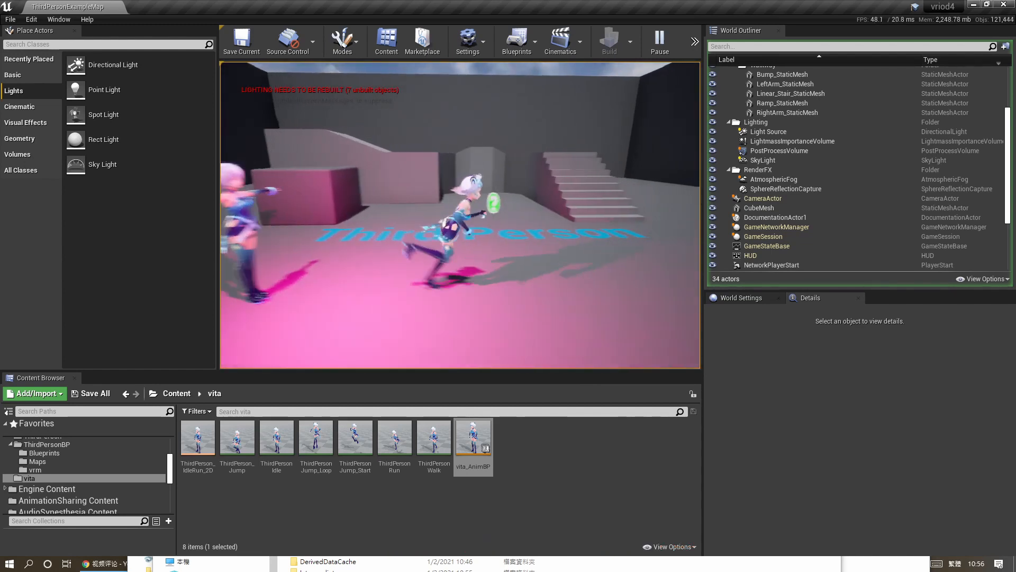
key("w")
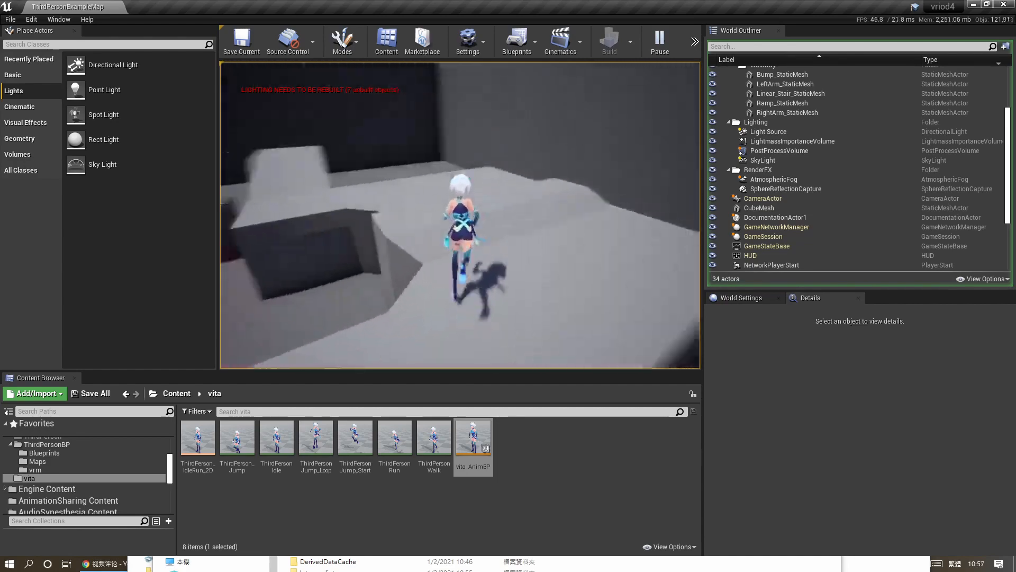
key("w")
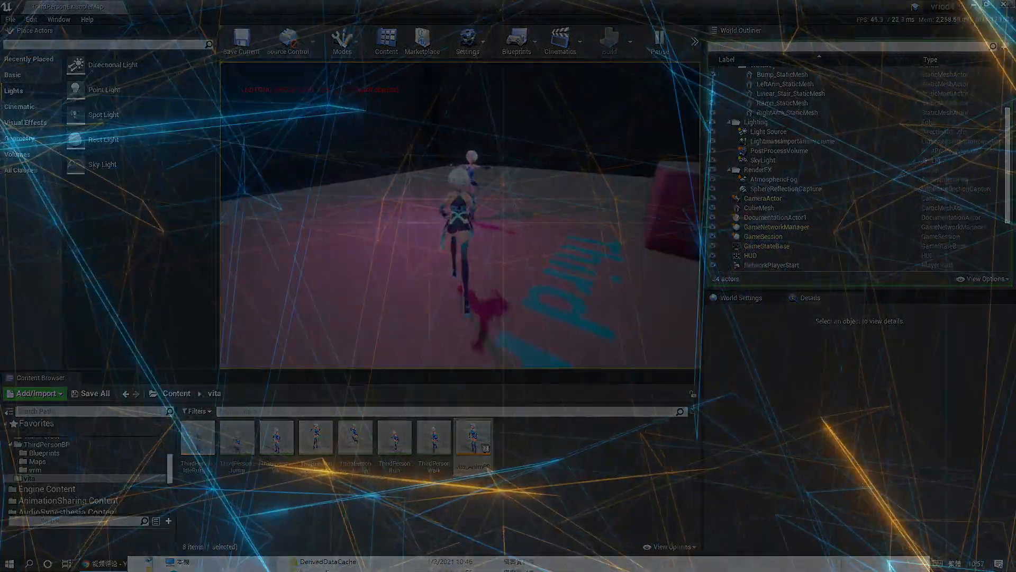